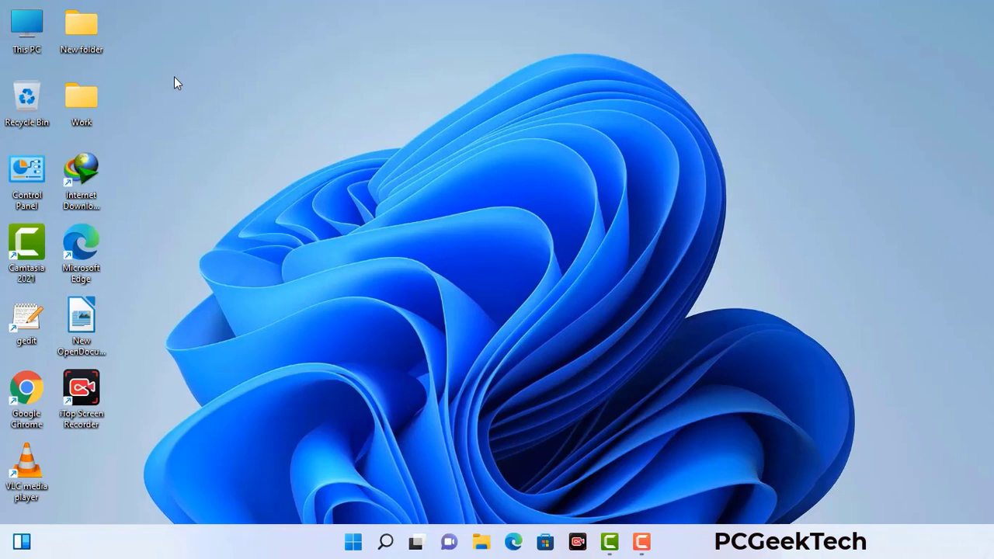
Launch System Configuration by running msconfig from the Run box.
key("super+r")
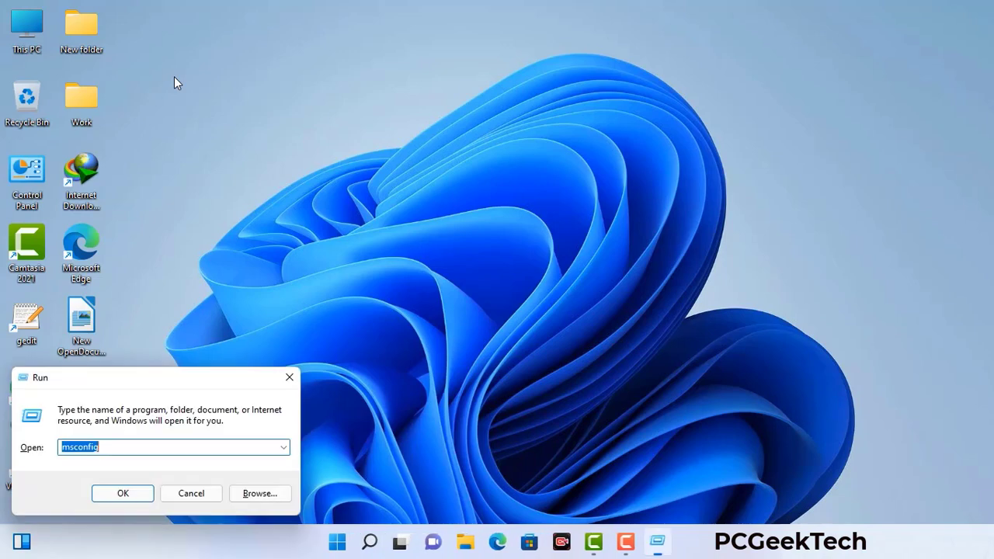
left_click_drag(168, 377, 437, 123)
left_click(397, 194)
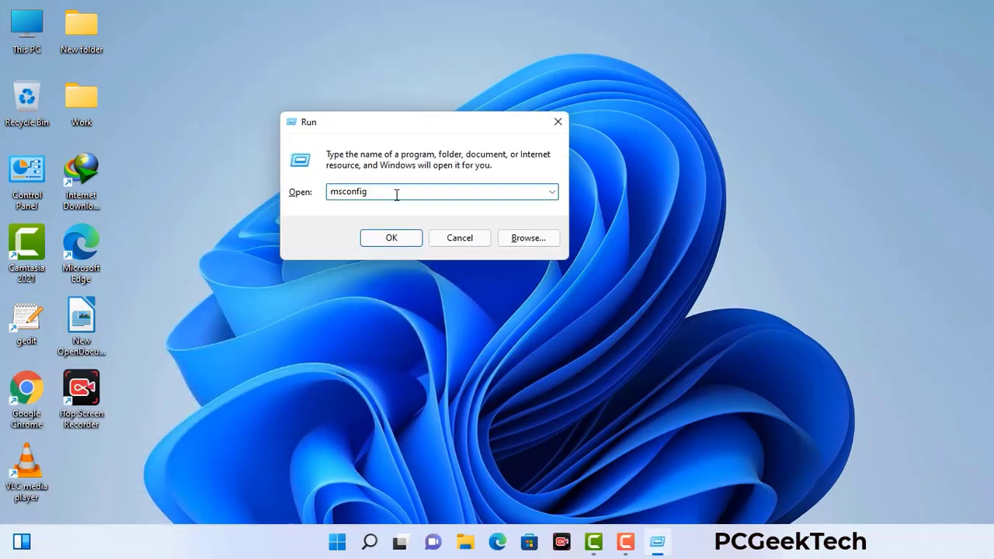
left_click(391, 239)
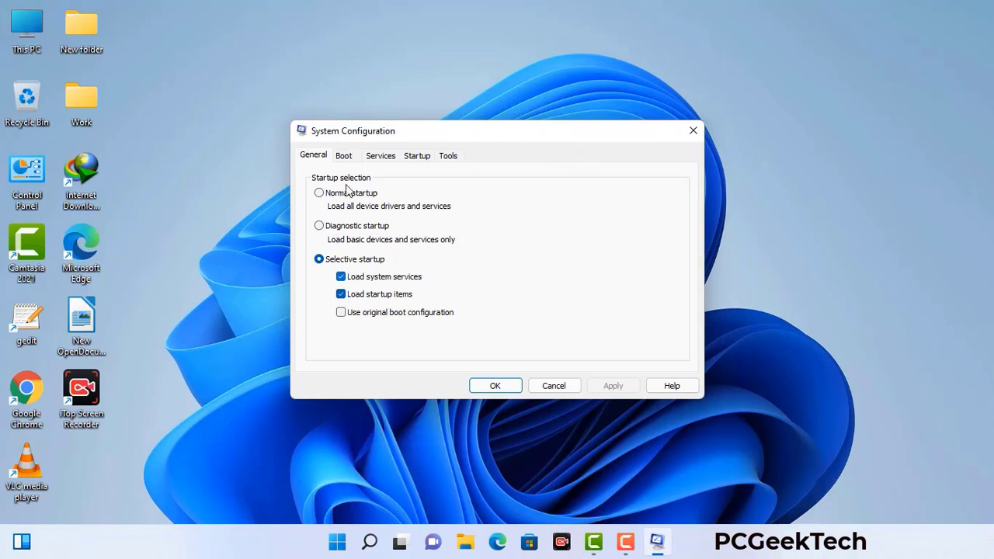
On the Boot tab, enable Safe boot with the Network option and apply it.
left_click(345, 157)
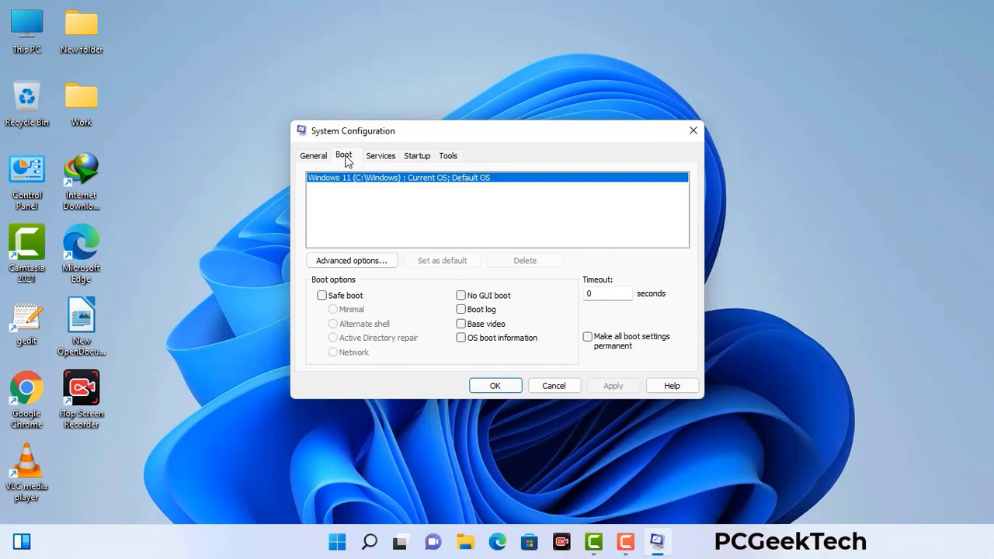
left_click(321, 295)
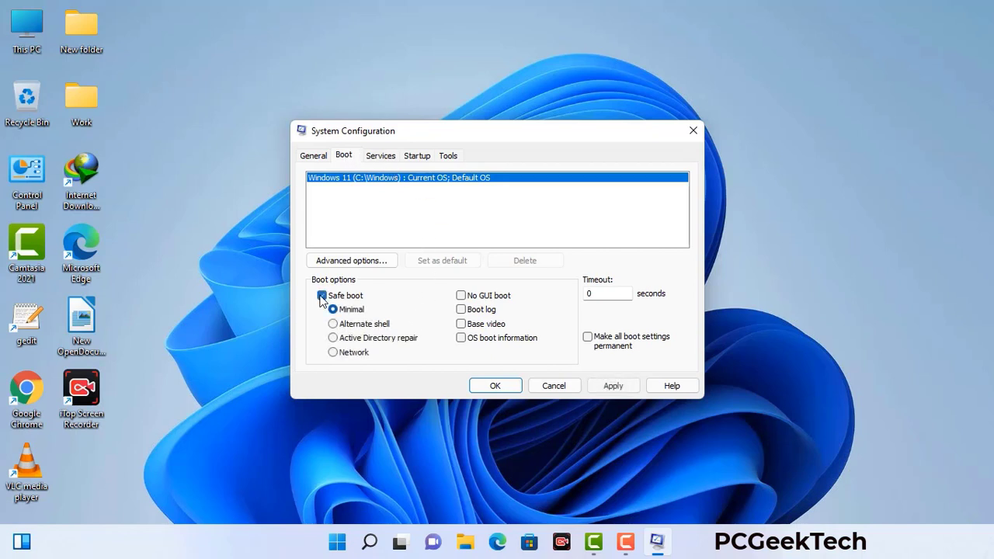
left_click(357, 355)
left_click(613, 386)
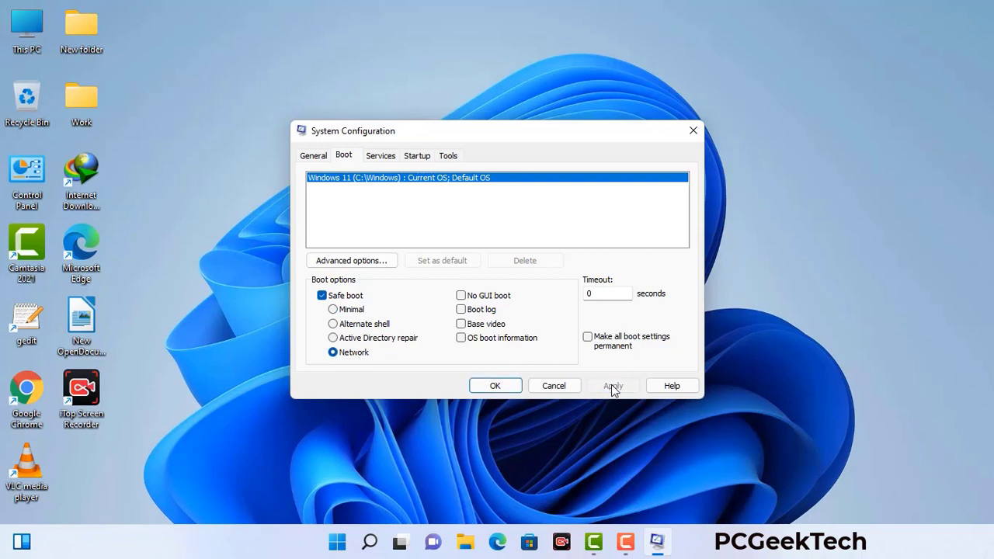
Confirm the Safe Mode restart, then open File Explorer Options from Control Panel.
left_click(494, 385)
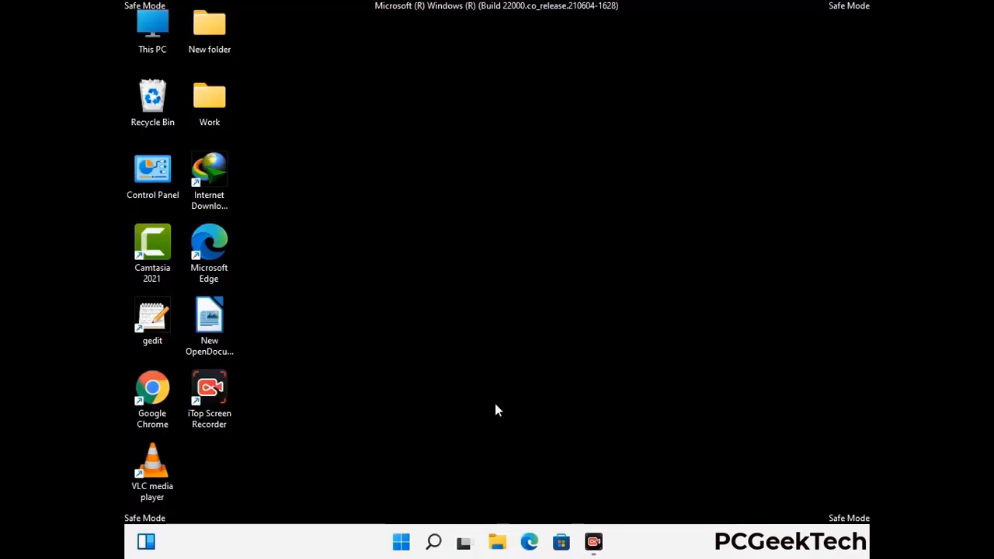
double_click(153, 184)
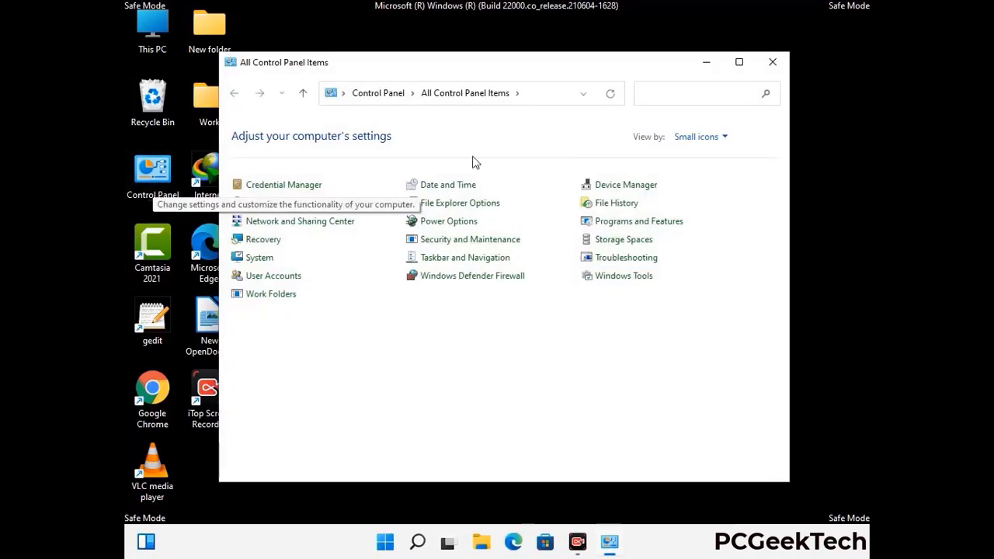
left_click(479, 207)
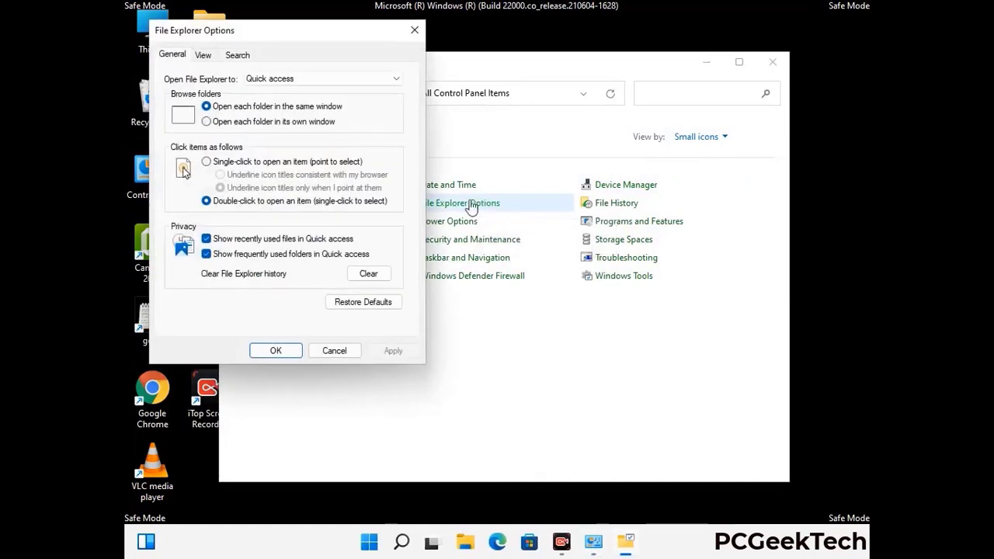
Turn on 'Show hidden files, folders, and drives' on the View tab and apply it.
left_click(203, 55)
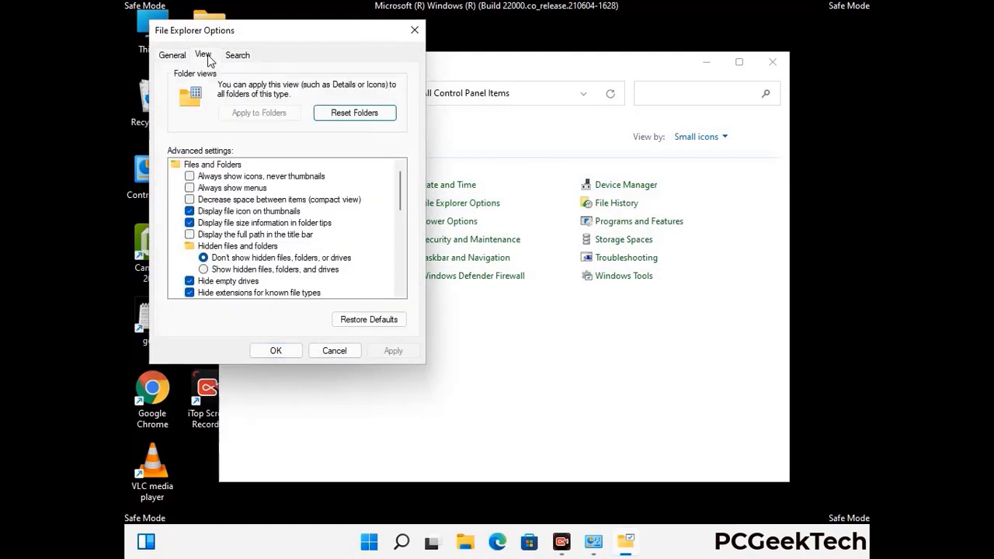
left_click(206, 270)
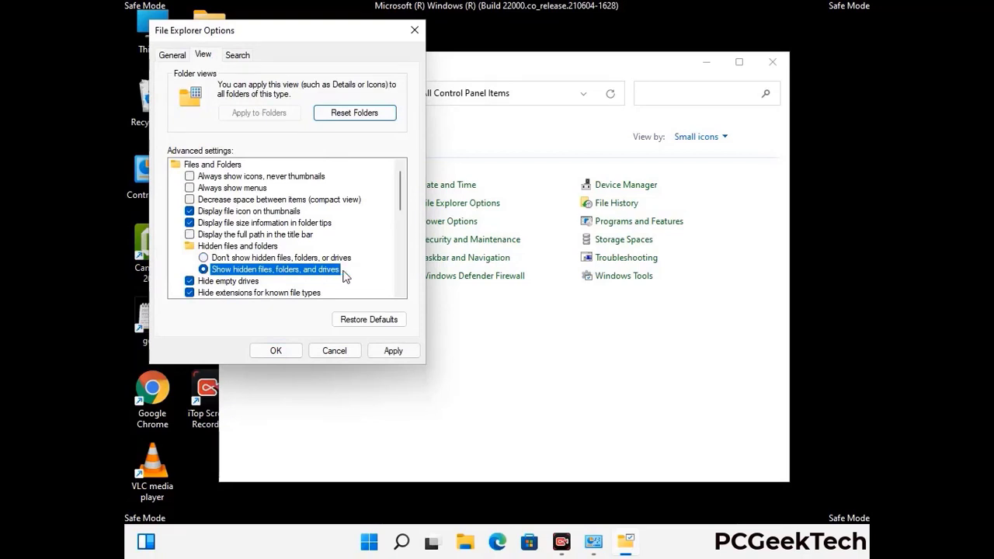
left_click(389, 351)
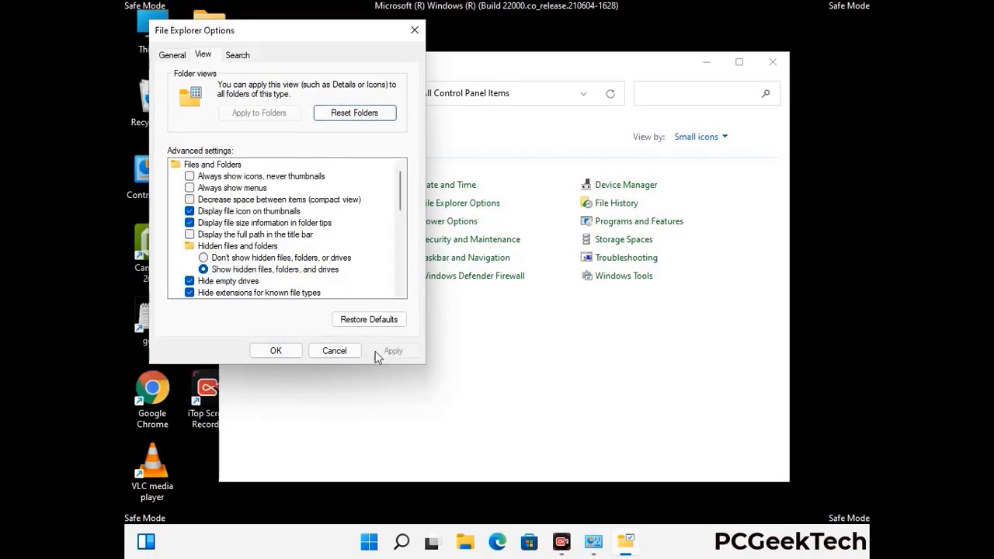
left_click(260, 353)
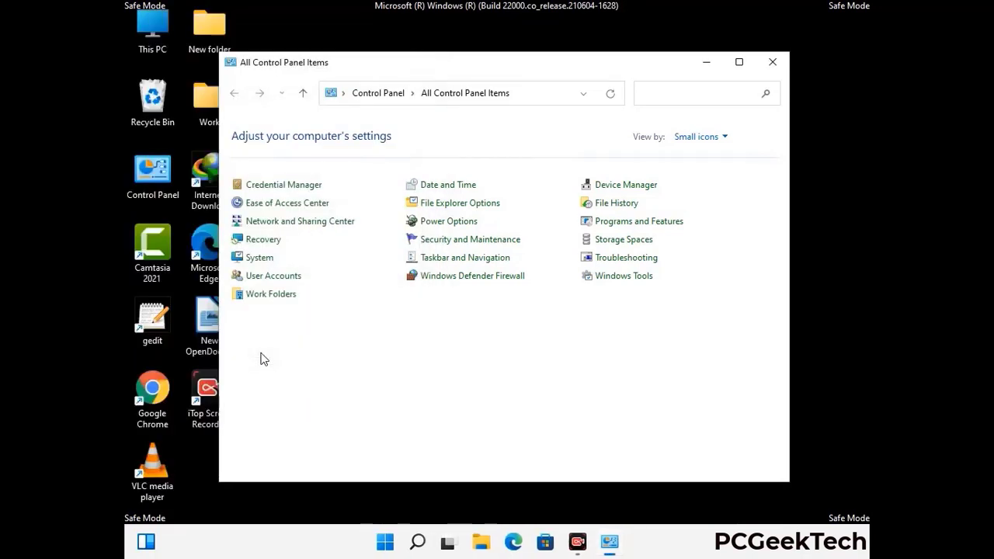
Close Control Panel, browse to C:\Windows\System32\drivers\etc and select the hosts file.
left_click(773, 62)
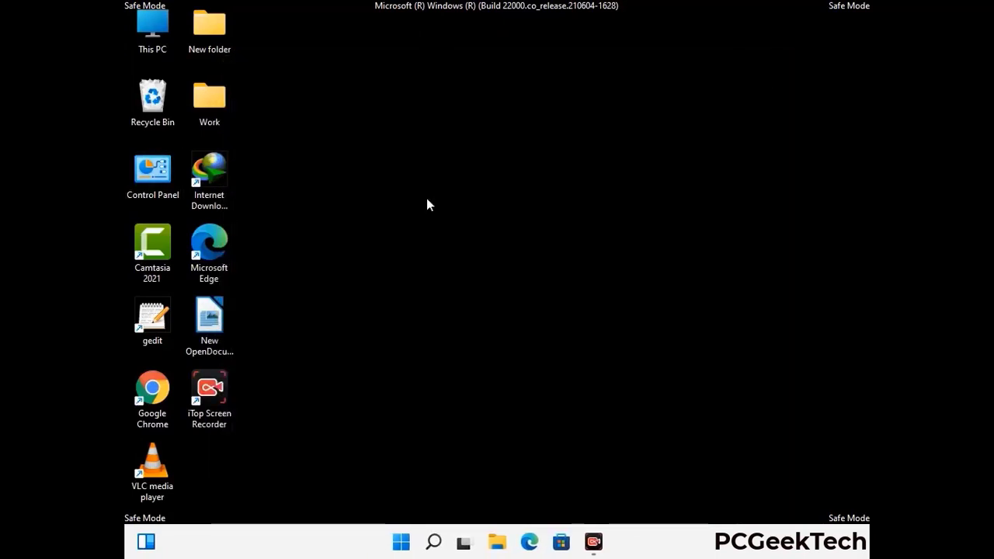
double_click(147, 48)
double_click(435, 342)
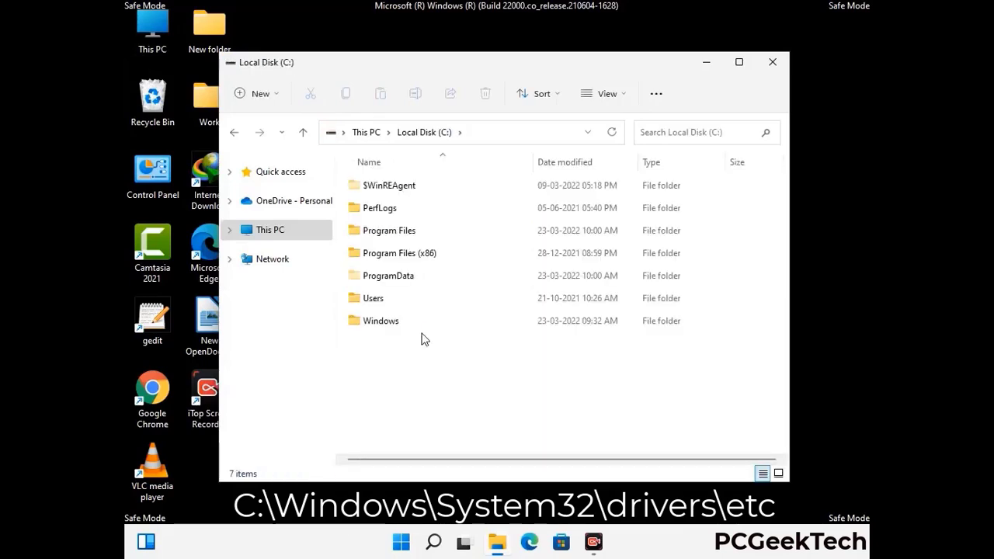
double_click(371, 326)
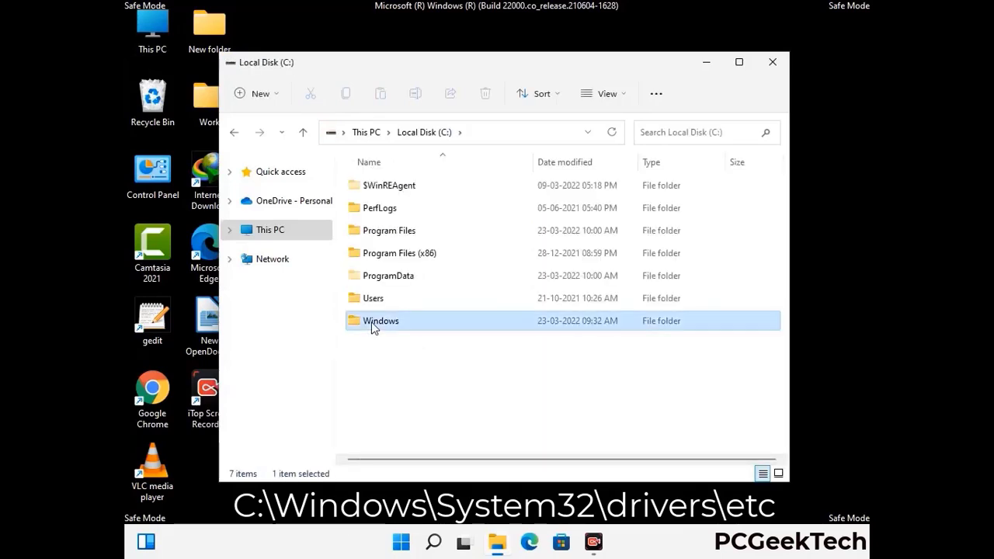
scroll(497, 333, "down", 5)
scroll(495, 335, "down", 12)
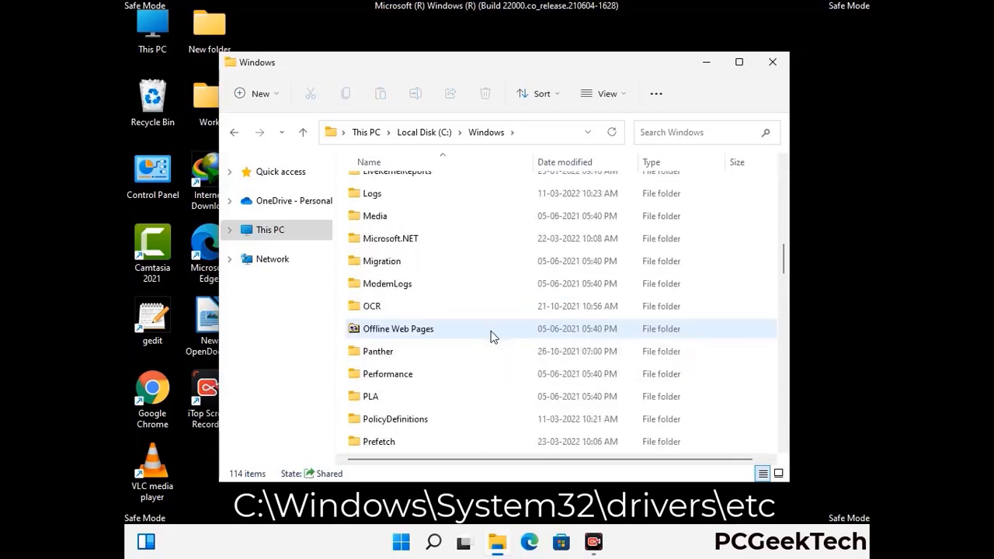
scroll(468, 332, "down", 2)
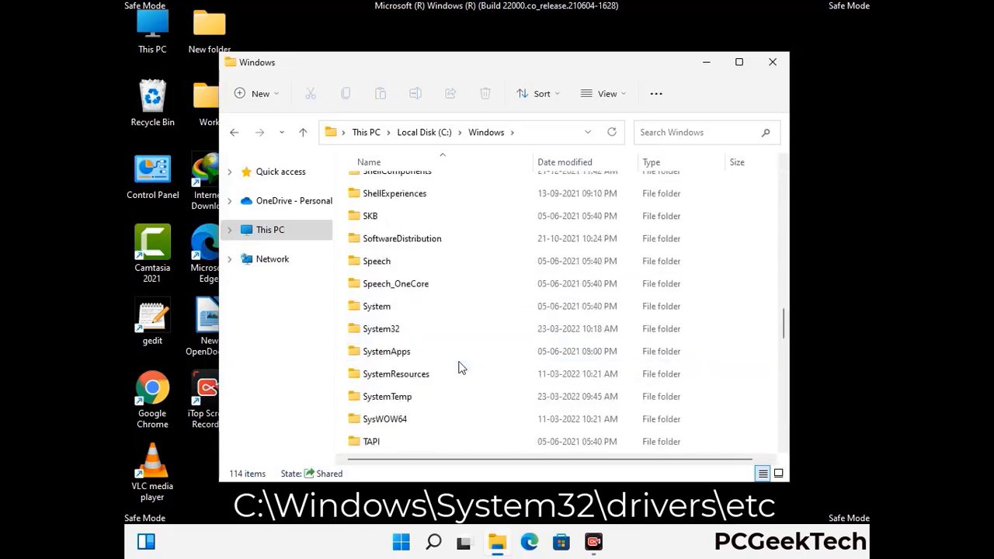
double_click(375, 329)
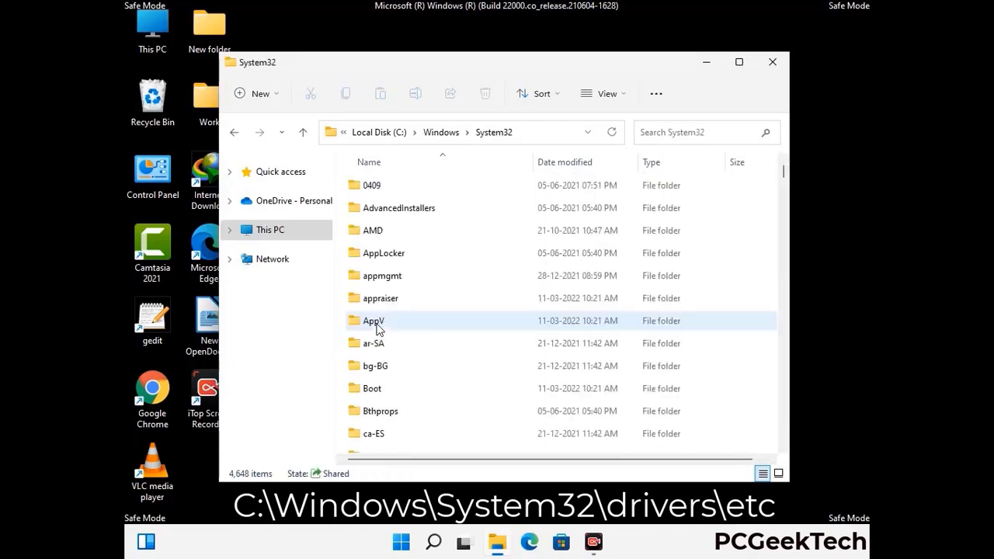
scroll(427, 326, "down", 5)
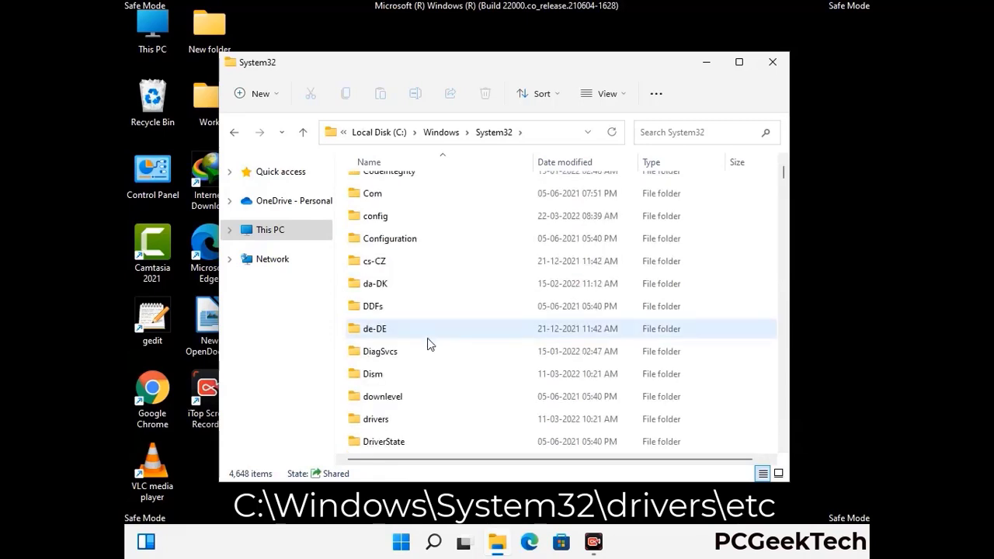
double_click(381, 420)
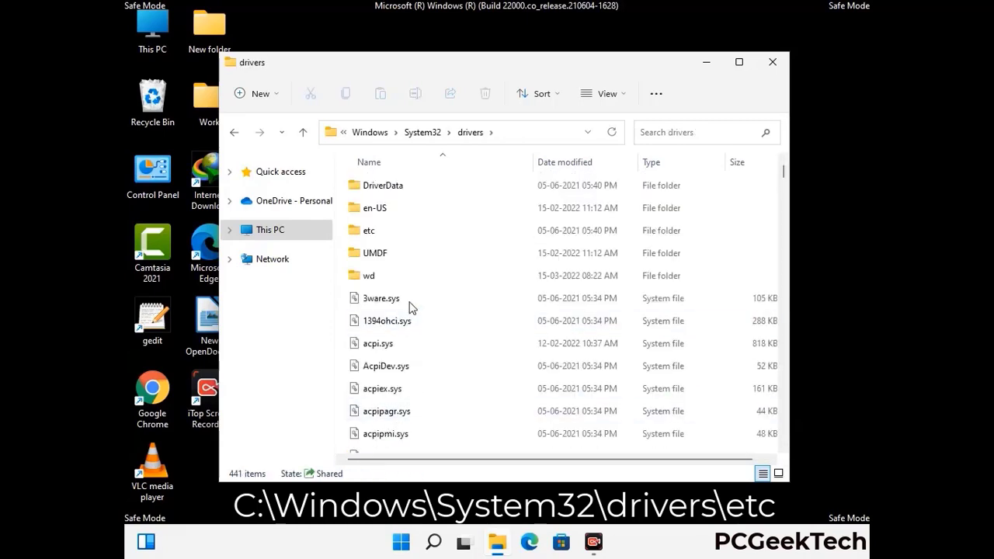
double_click(370, 231)
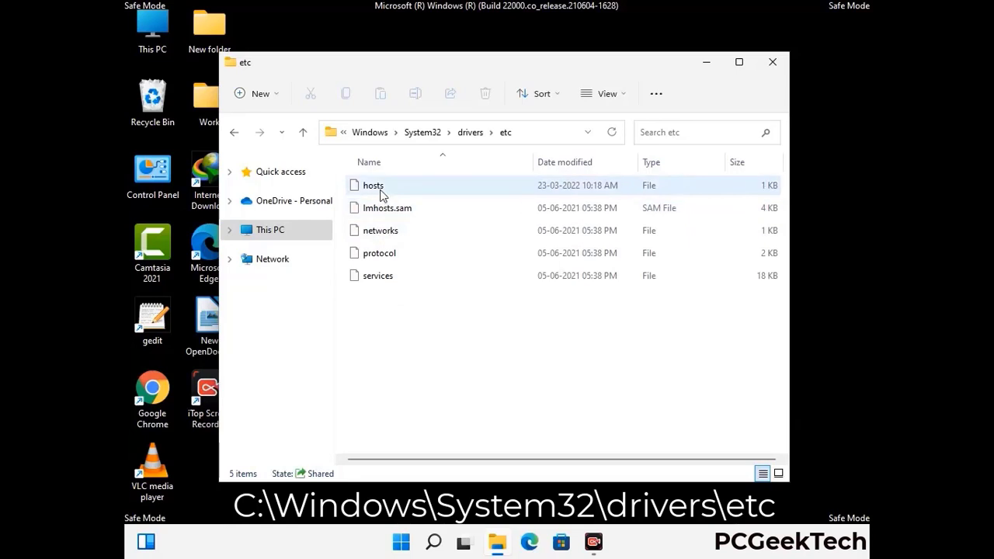
left_click(381, 194)
Open the hosts file in Notepad.
double_click(381, 194)
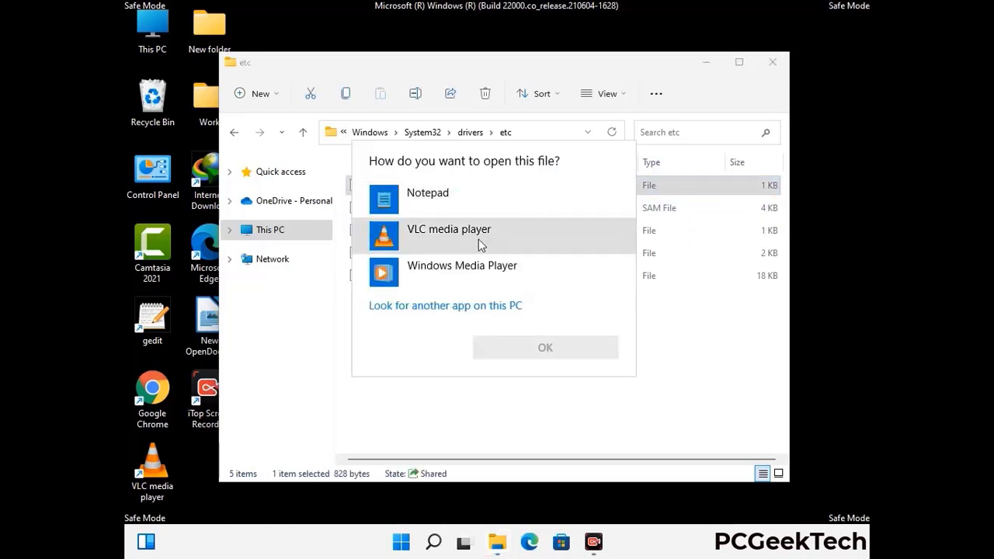
left_click(441, 199)
left_click(546, 348)
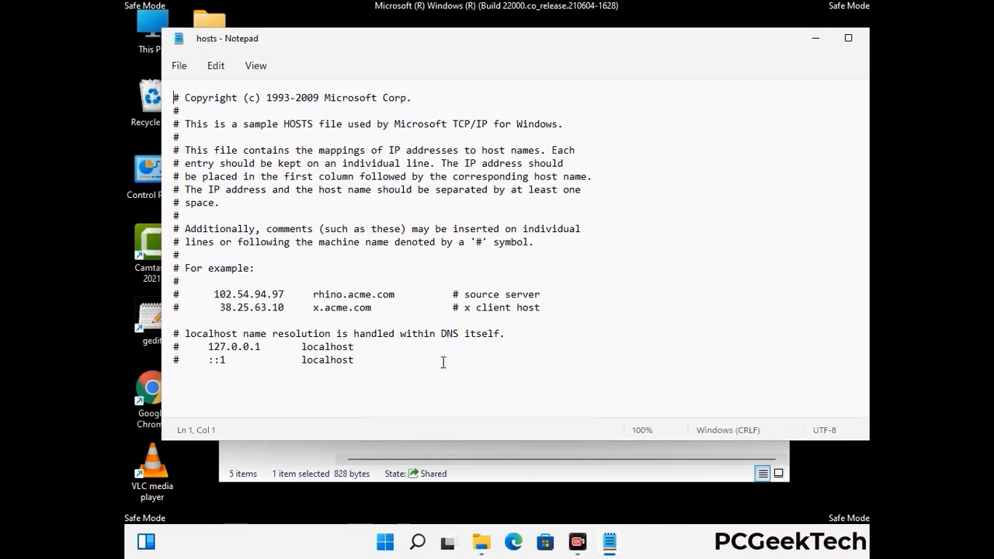
Add a new line after the last localhost entry and save the hosts file.
left_click(370, 362)
key("Return")
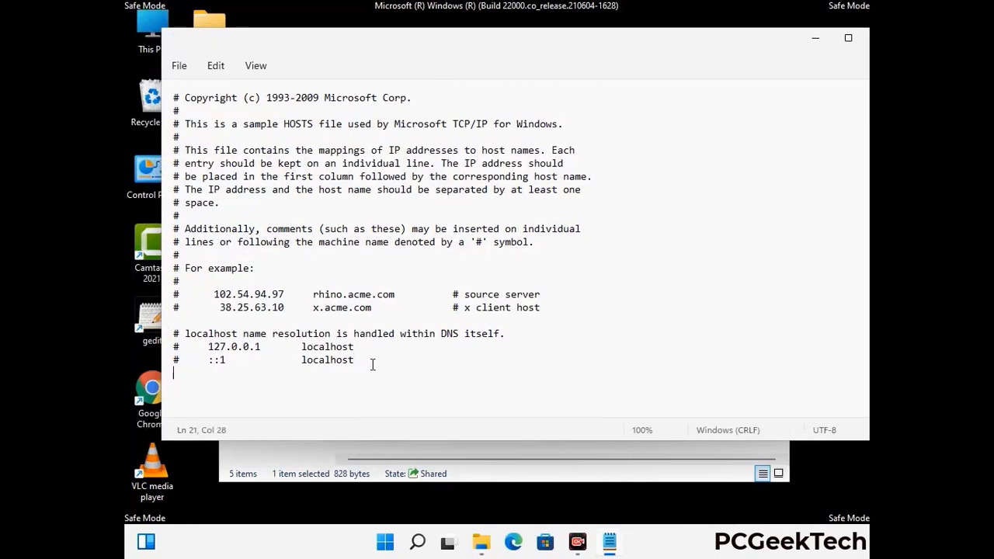
scroll(171, 334, "down", 1)
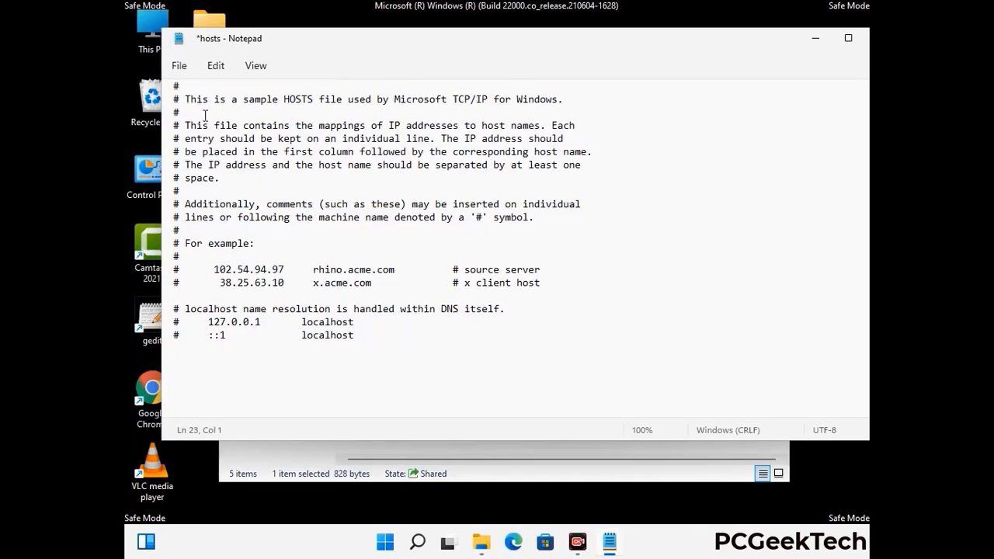
left_click(179, 67)
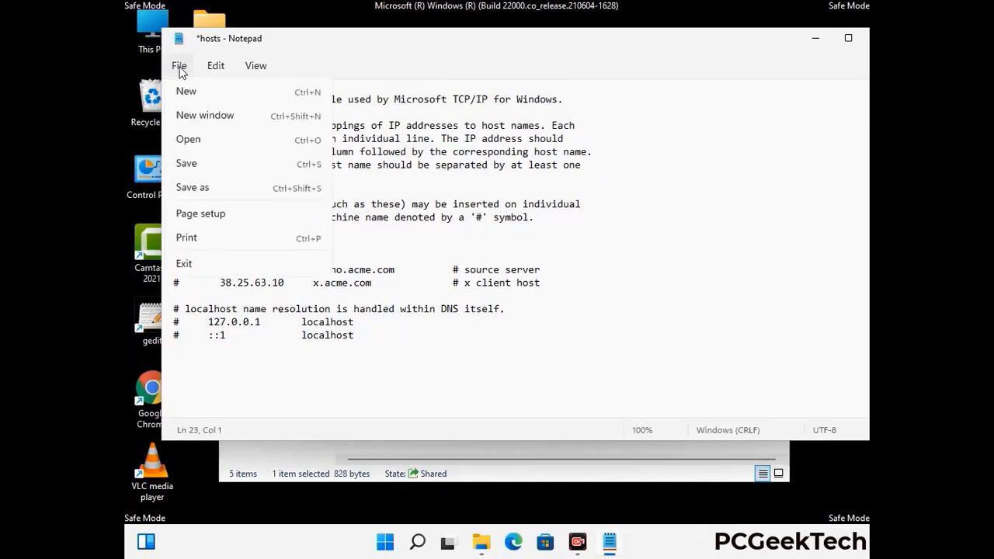
left_click(186, 164)
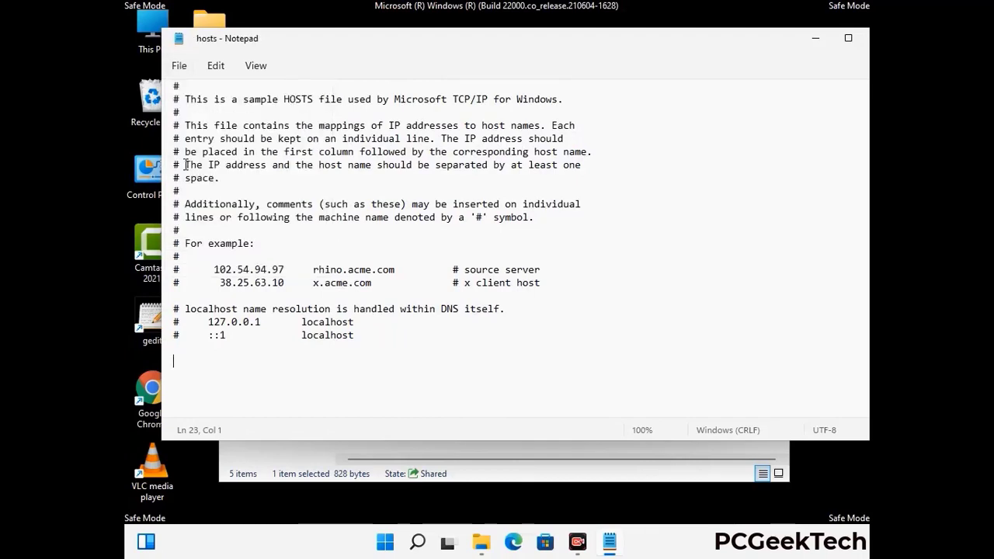
Close Notepad and the etc folder window.
left_click_drag(741, 45, 627, 46)
left_click(767, 43)
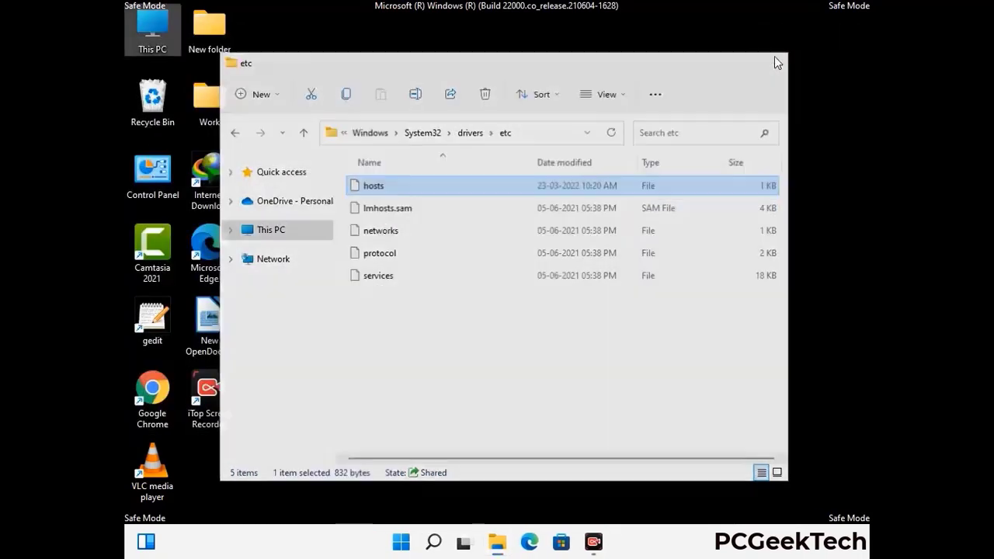
left_click(774, 56)
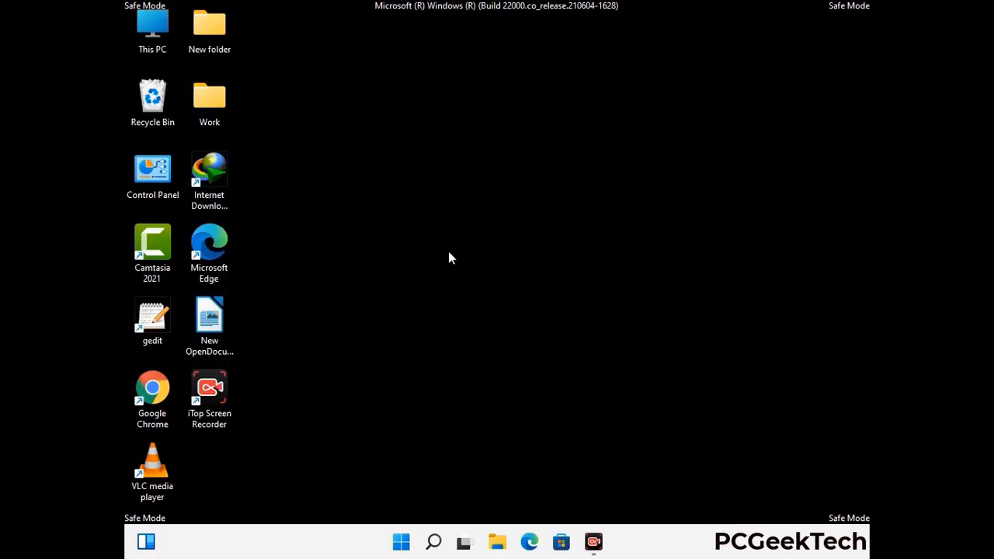
Run %appdata from the Run box to open the Roaming AppData folder.
key("super+r")
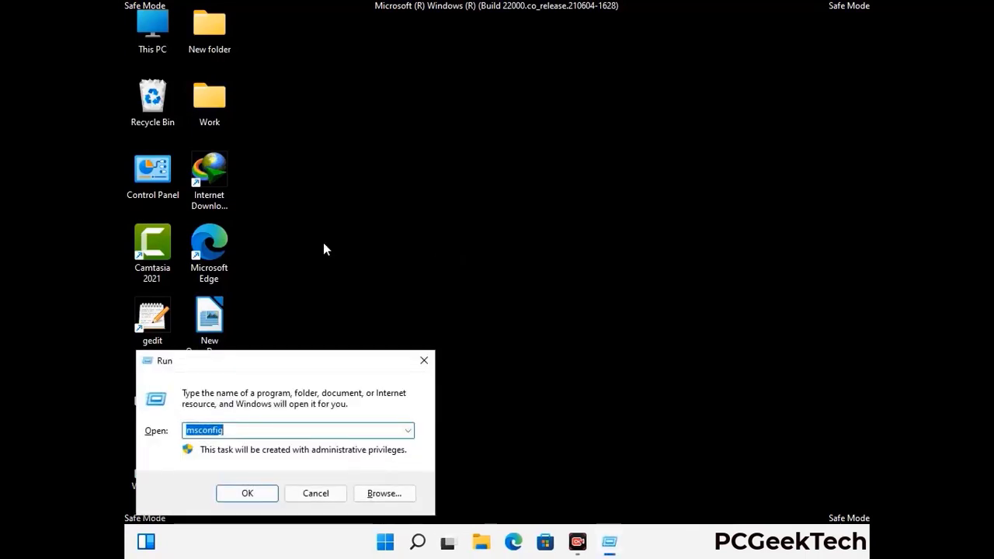
left_click_drag(285, 358, 462, 153)
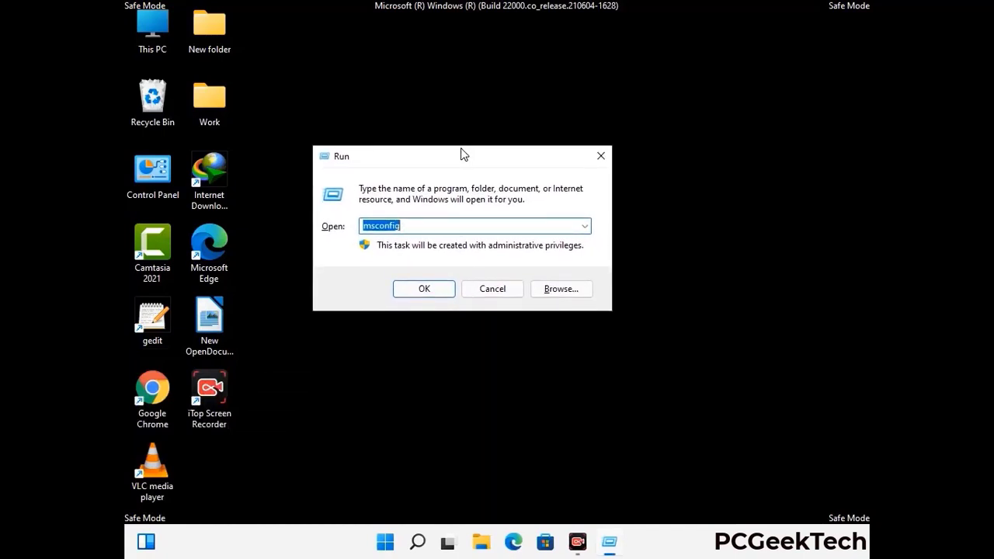
type("%")
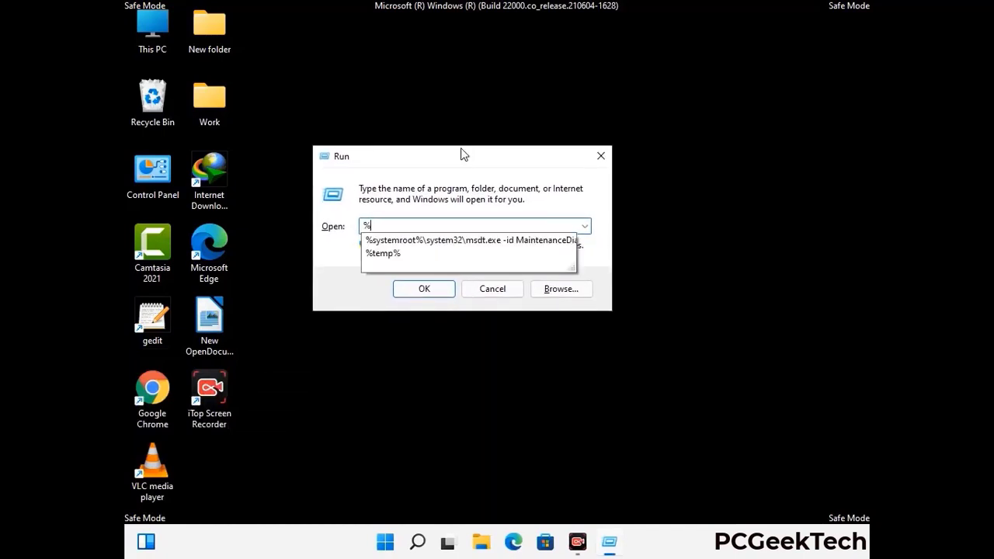
type("appd")
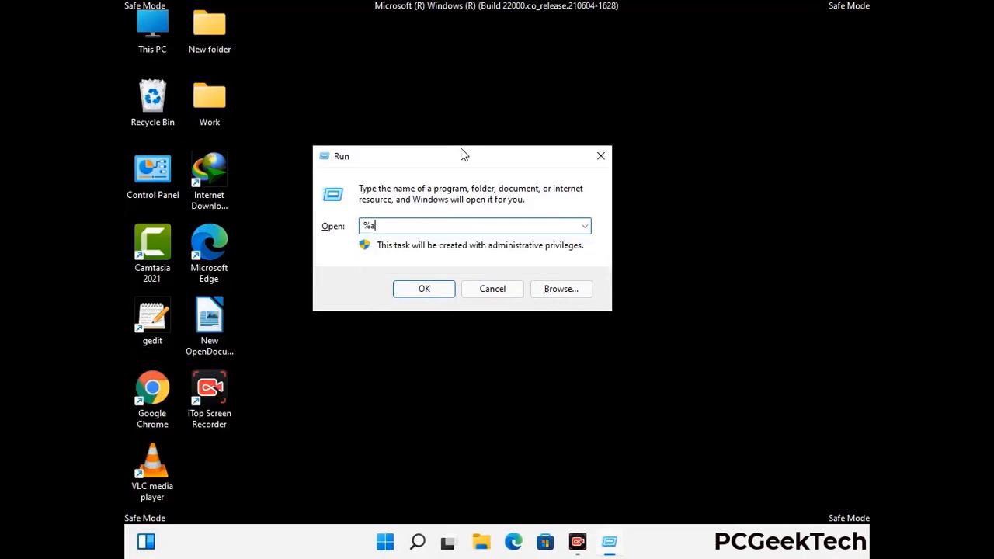
type("ata%")
key("Return")
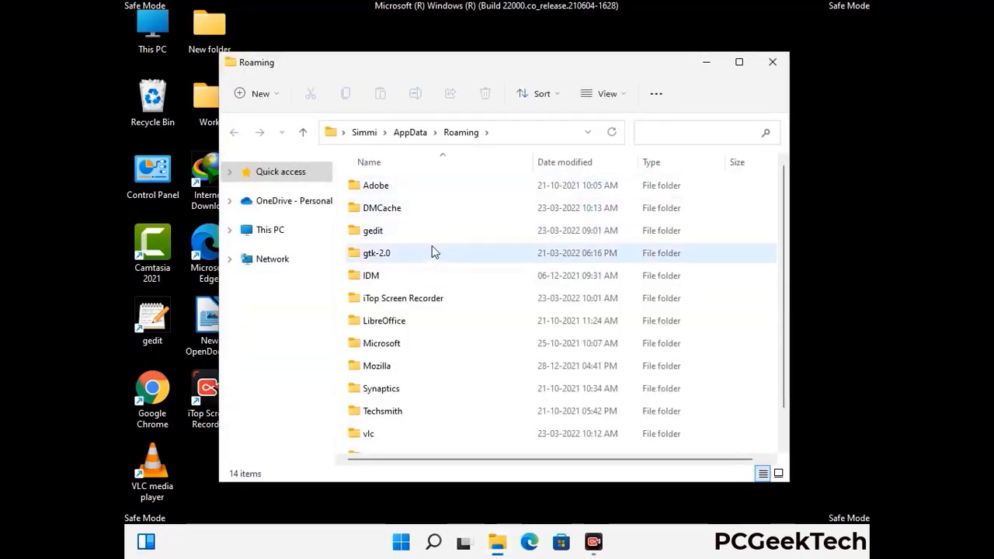
Delete the Zoom folder from Roaming and close the window.
scroll(466, 273, "down", 1)
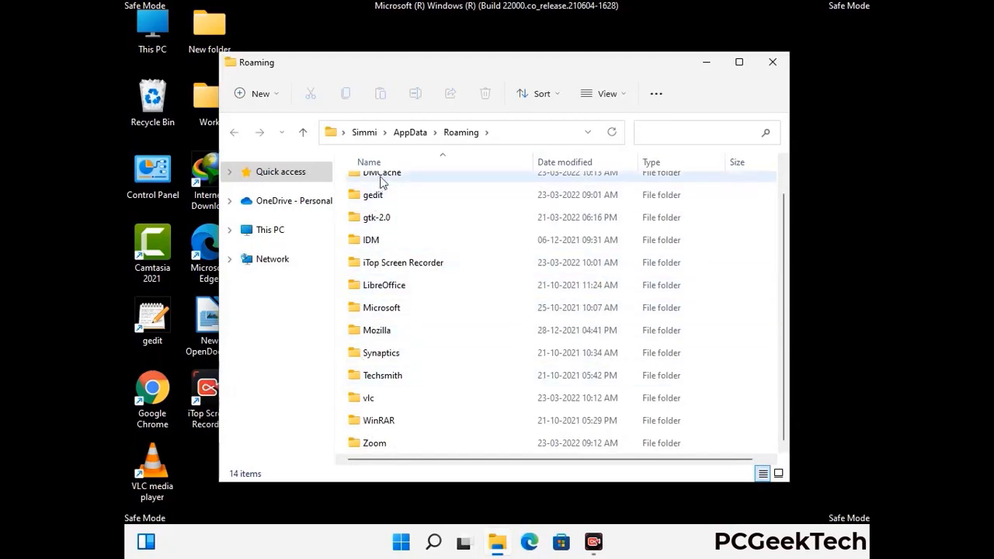
scroll(409, 274, "up", 1)
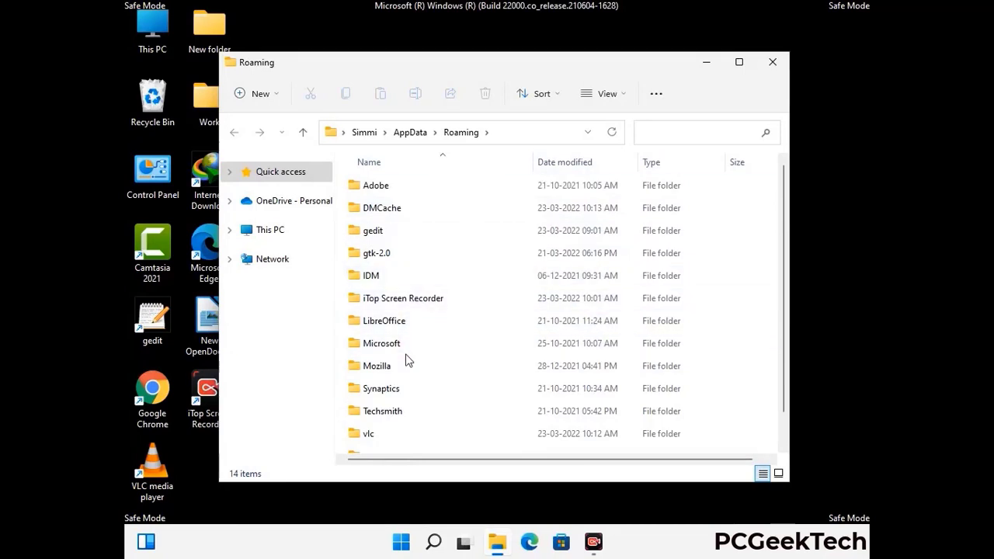
scroll(405, 357, "down", 1)
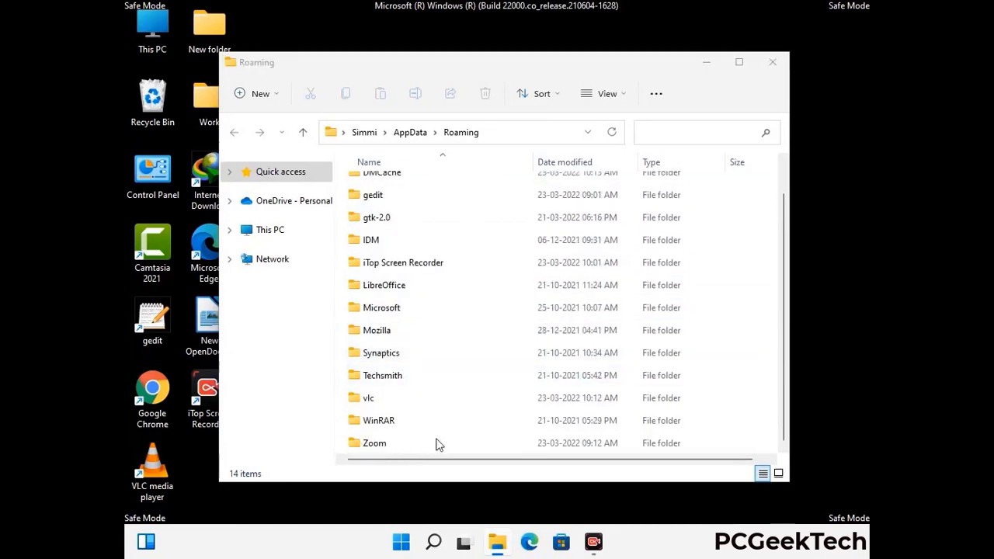
left_click(556, 441)
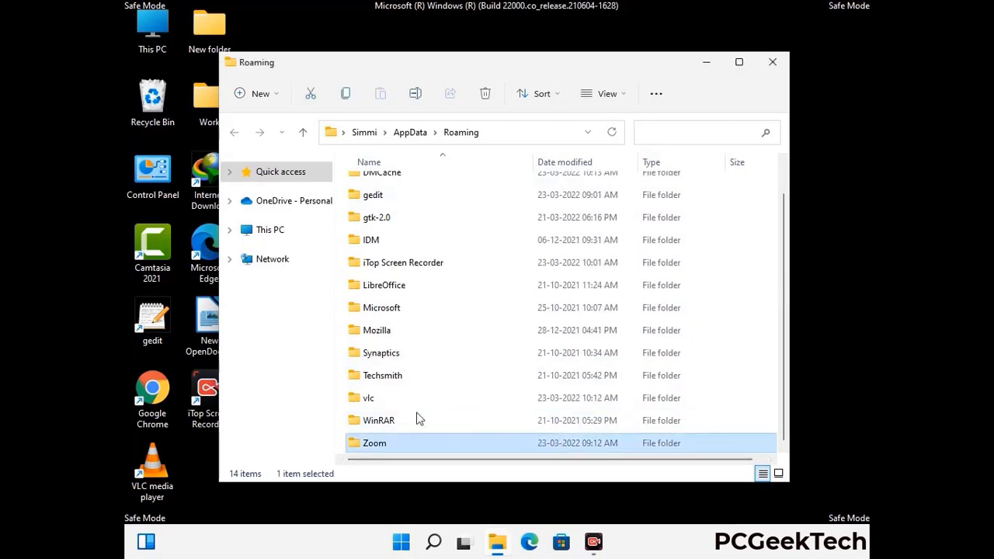
left_click(491, 98)
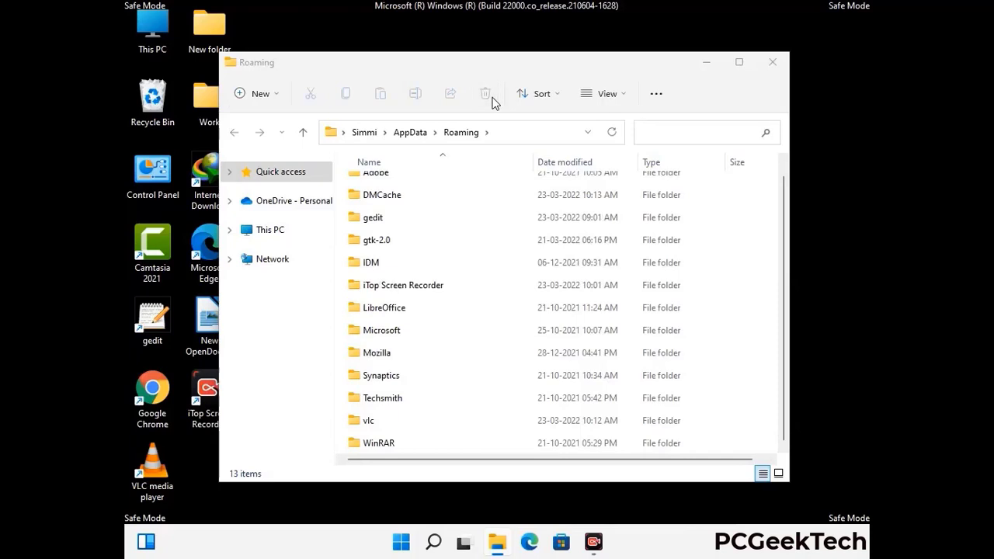
left_click(771, 66)
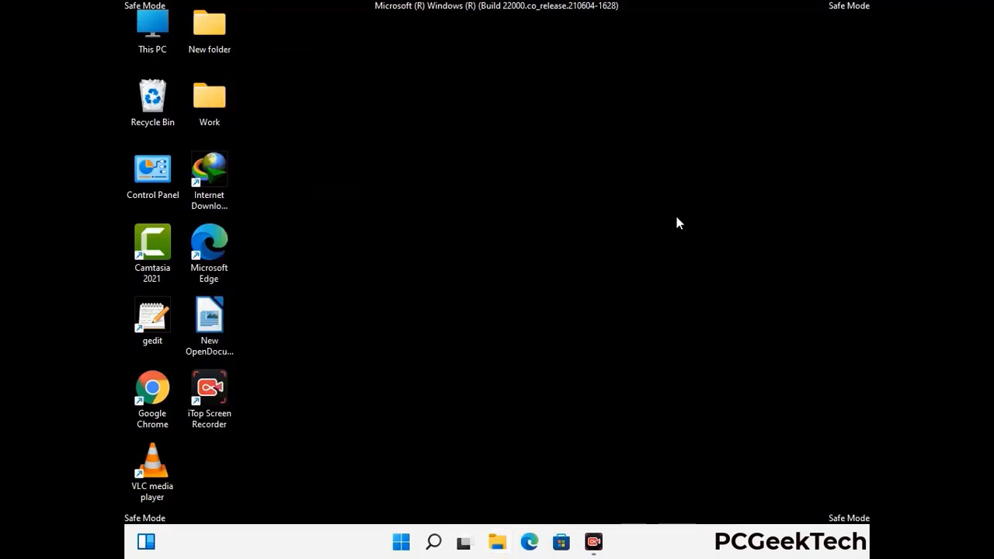
Run %LocalAppData% to open the Local AppData folder.
key("super+r")
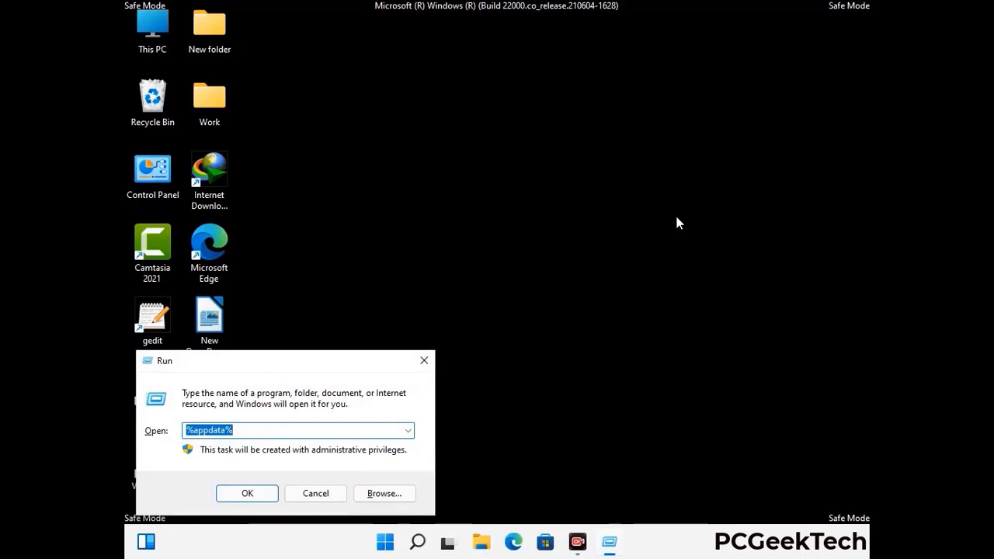
left_click_drag(310, 368, 521, 196)
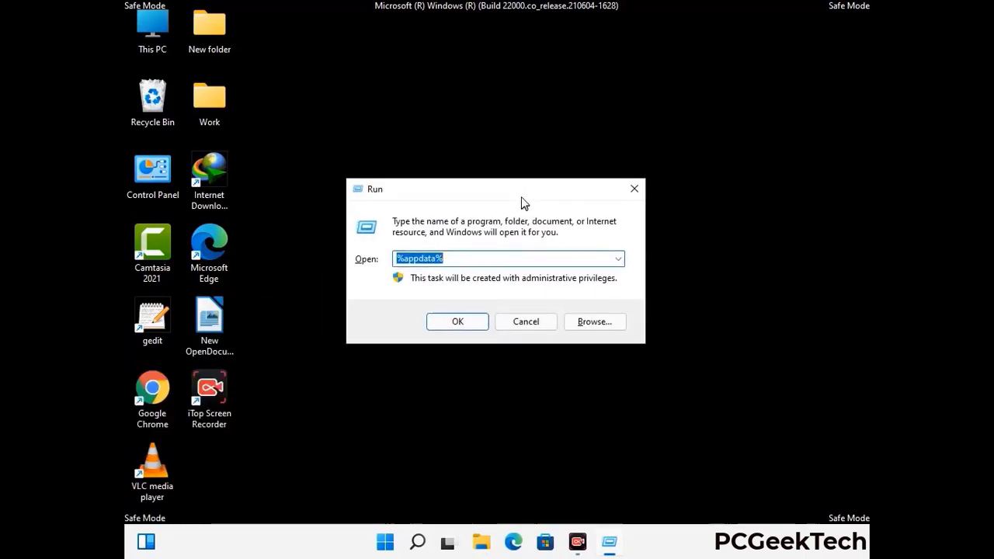
type("%Local")
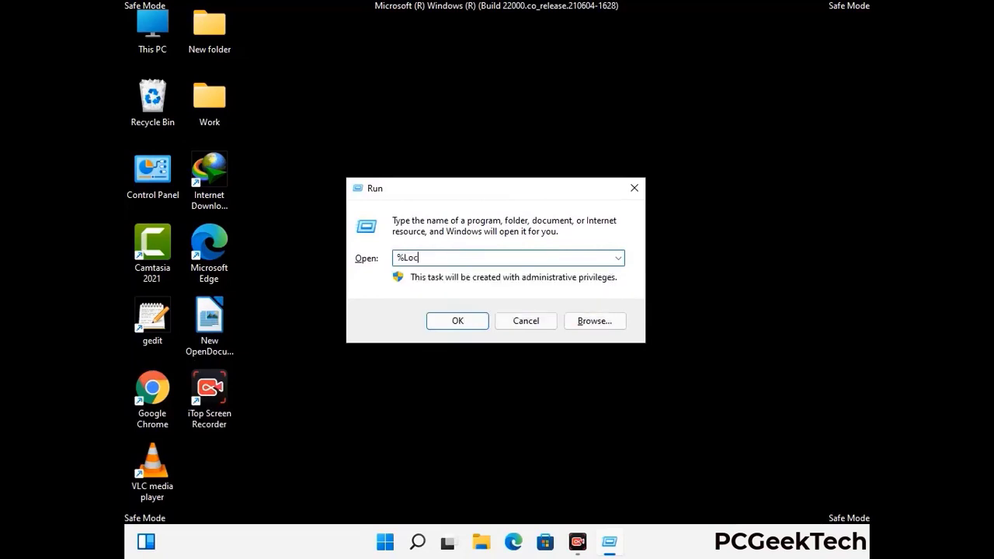
type("AppData%")
key("Return")
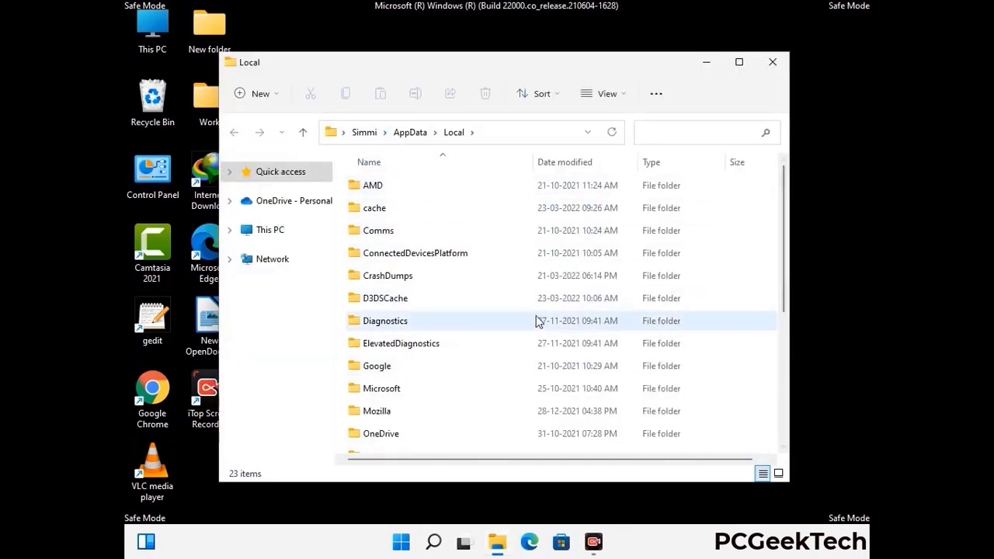
Delete the Mozilla folder from AppData\Local and close the window.
scroll(415, 342, "down", 1)
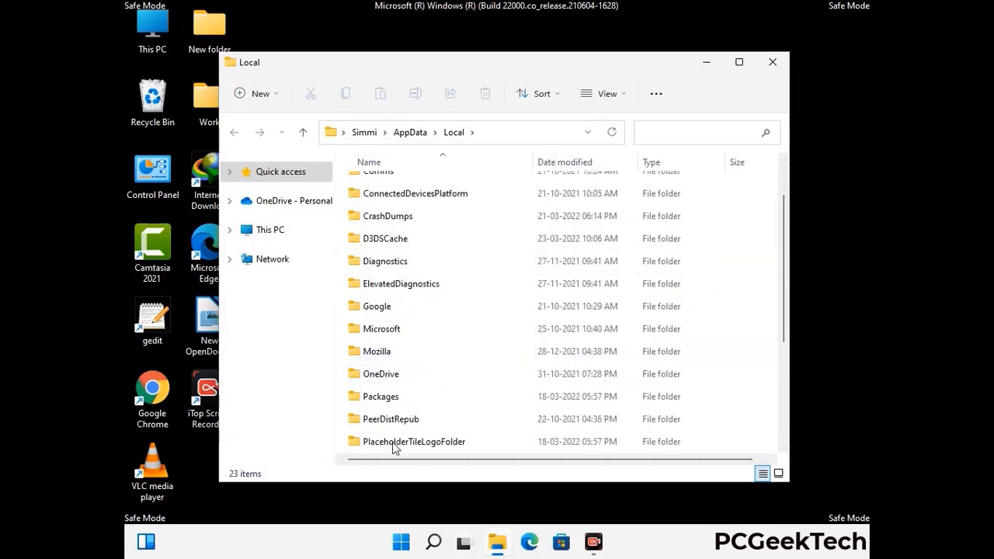
left_click(388, 354)
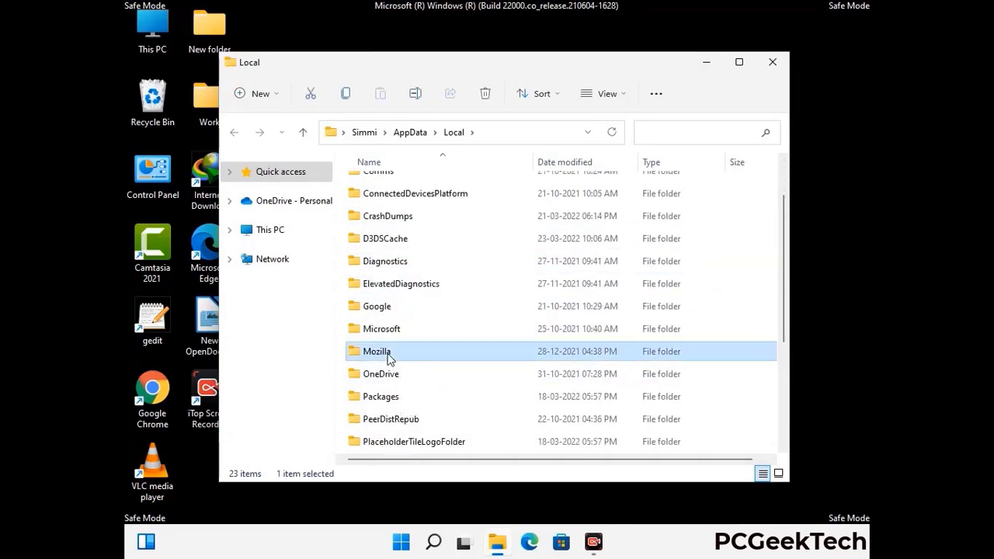
left_click(485, 94)
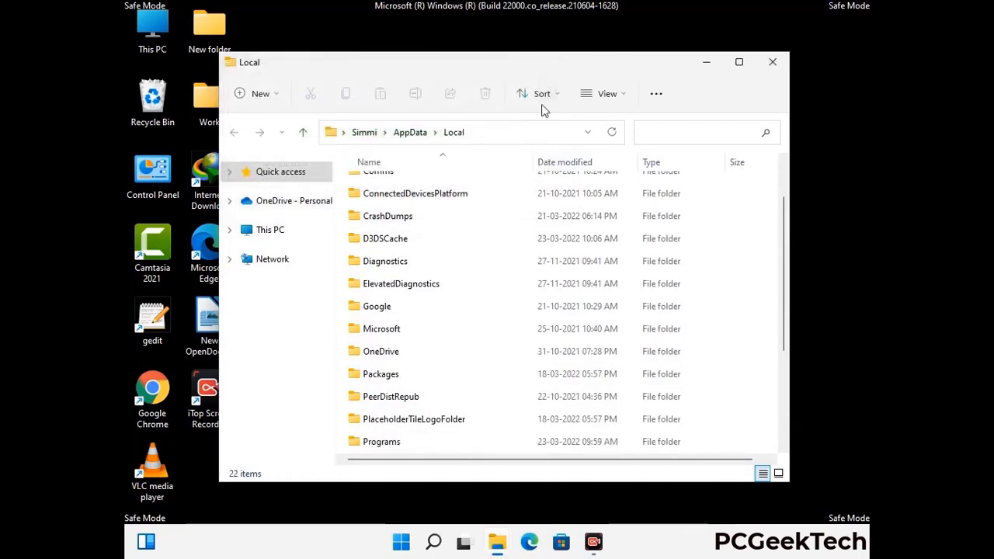
left_click(774, 70)
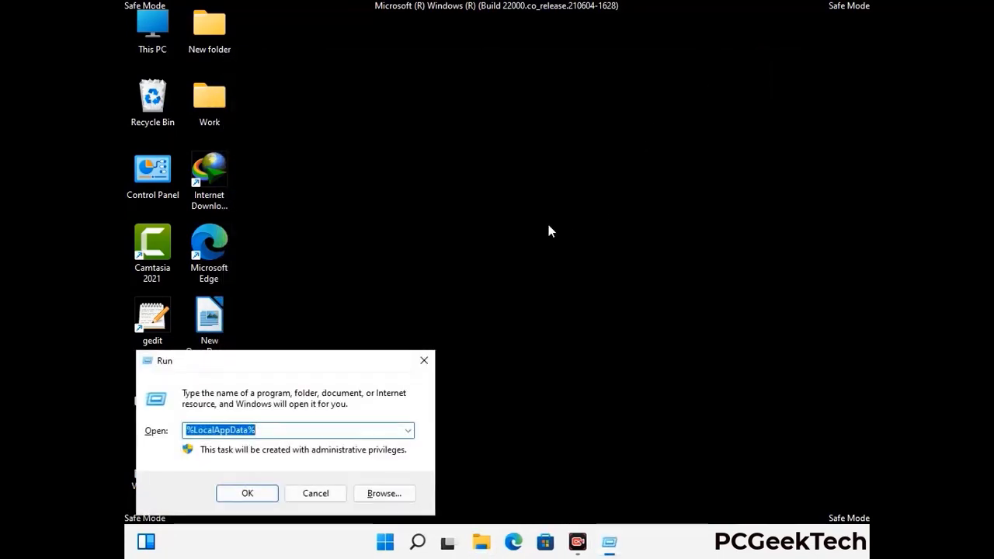
Run %ProgramData% to open the ProgramData folder.
left_click_drag(259, 365, 456, 208)
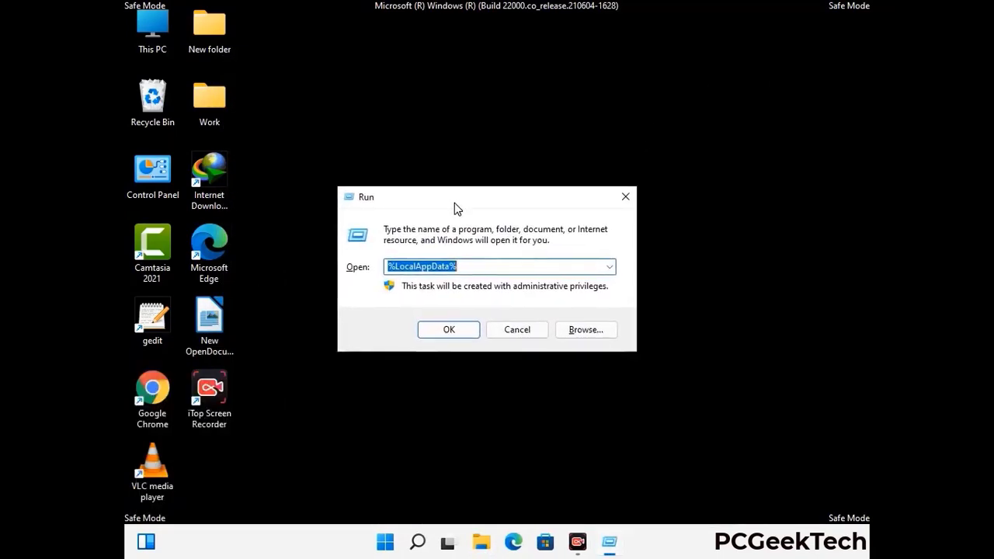
type("%")
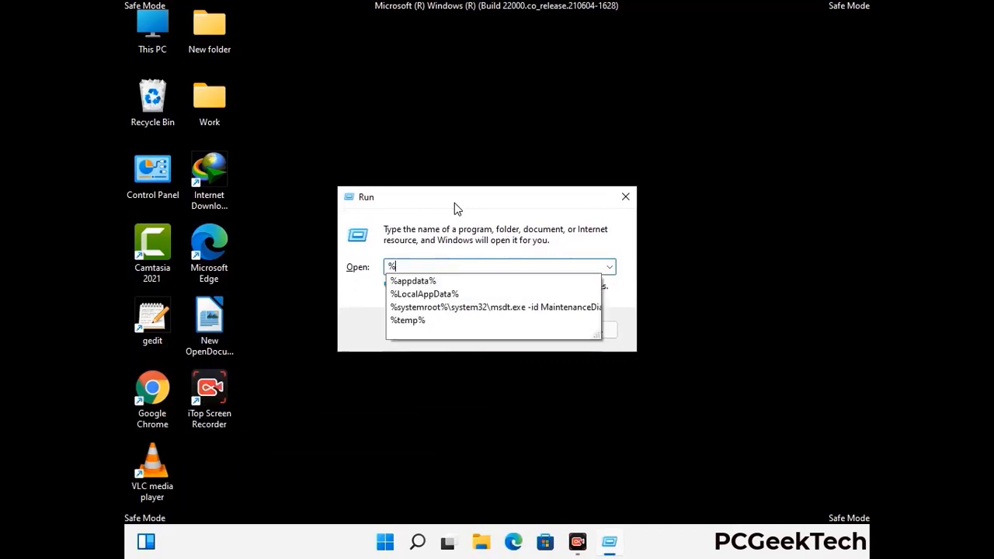
type("Pro")
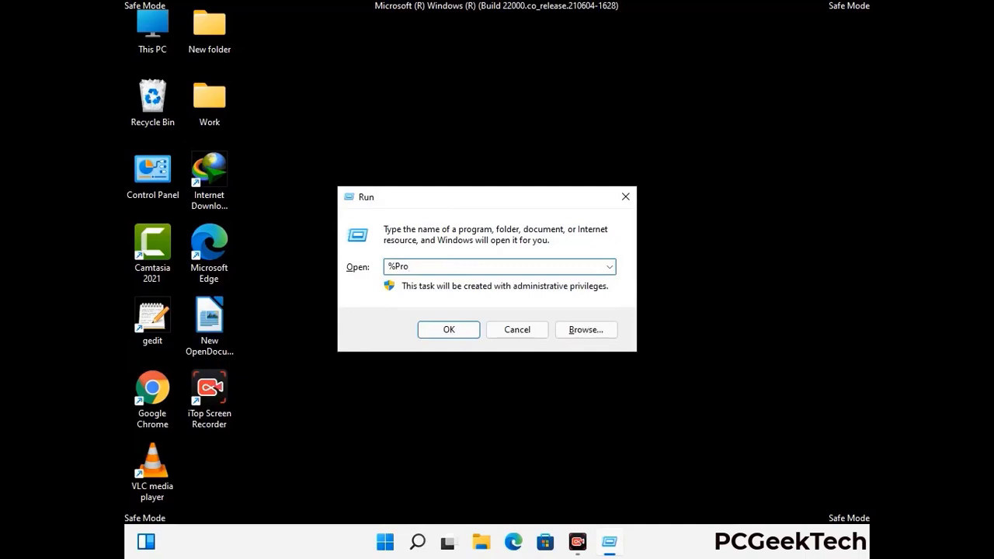
type("gramData%")
key("Return")
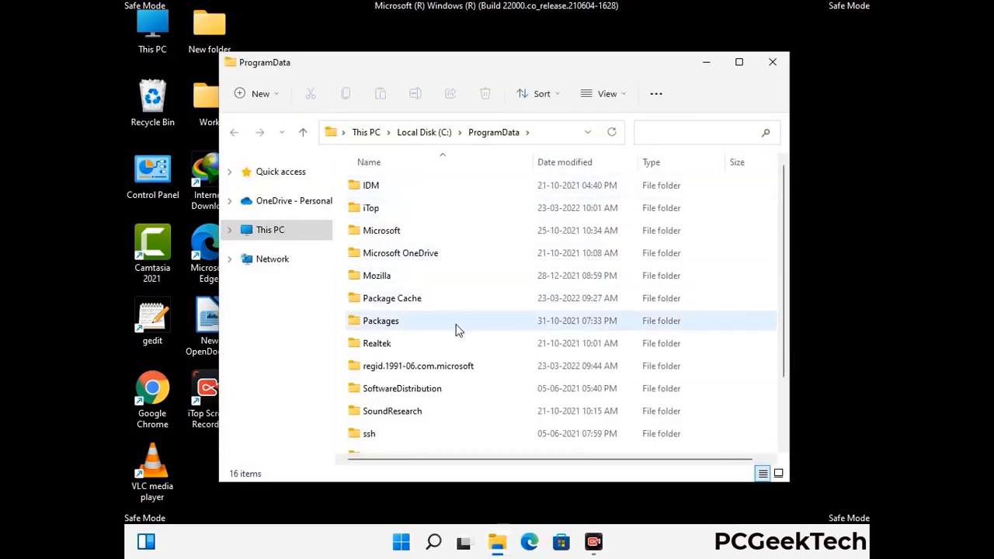
Delete the Mozilla folder from ProgramData, leaving 15 items, and close the window.
scroll(454, 330, "down", 2)
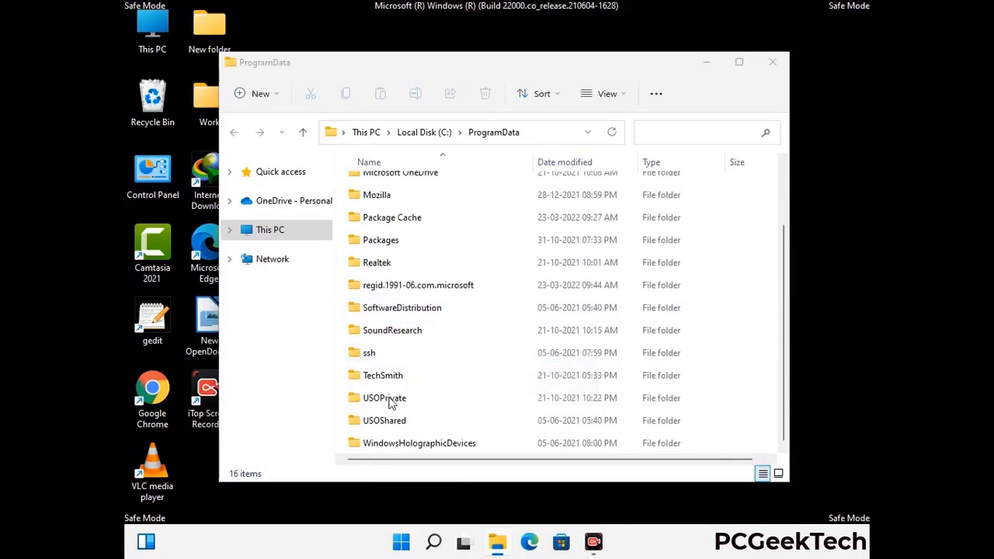
left_click(390, 196)
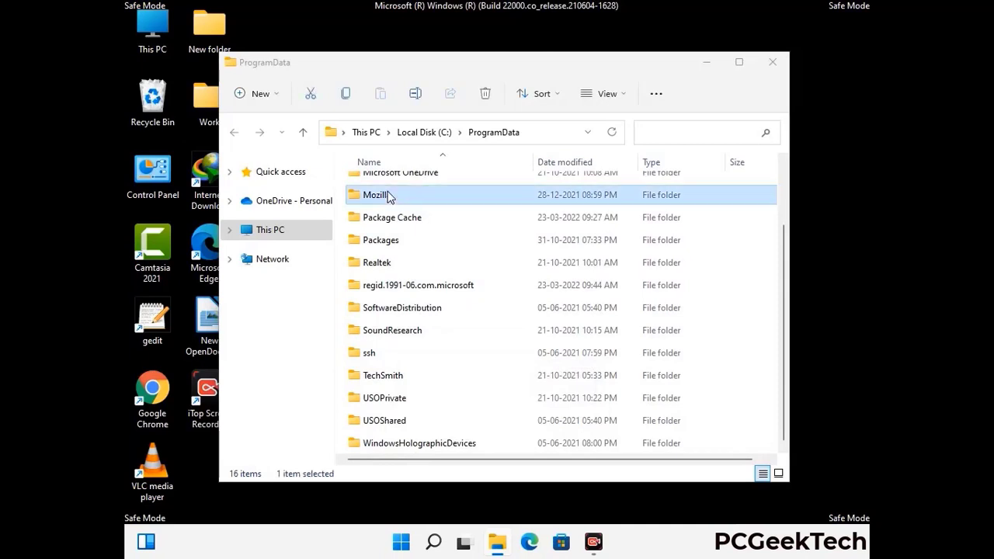
left_click(488, 94)
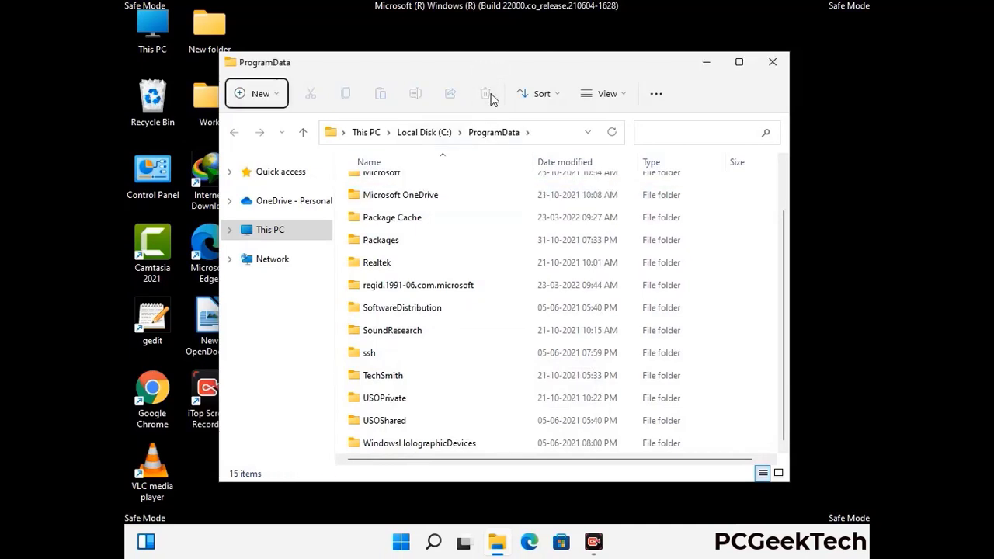
scroll(510, 322, "up", 1)
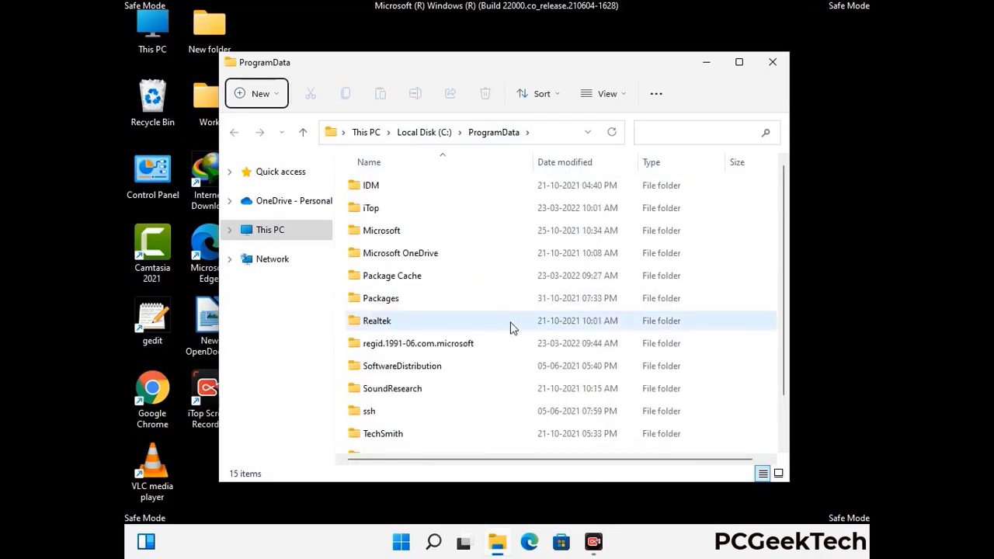
left_click(778, 60)
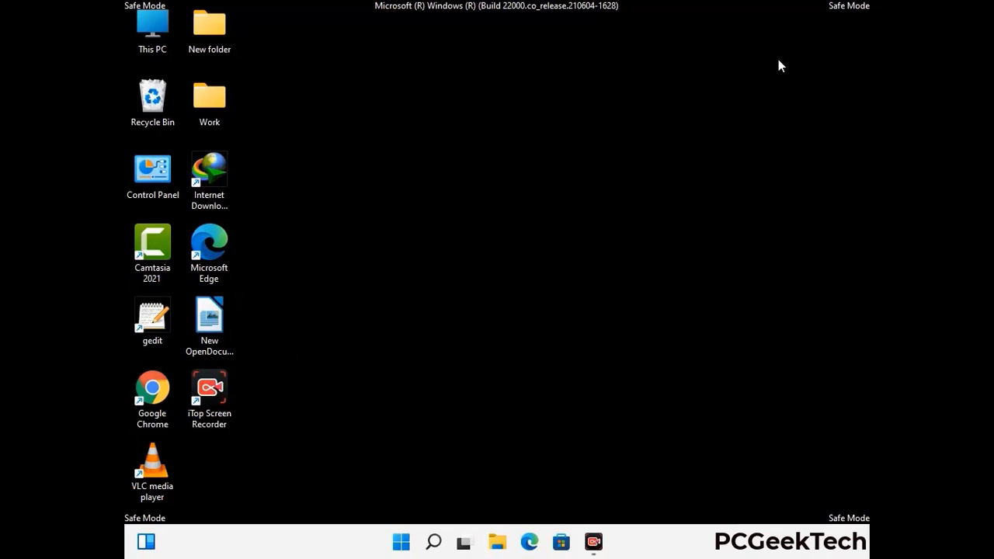
Run %WinDir% to open the C:\Windows folder.
key("super+r")
left_click_drag(323, 362, 517, 195)
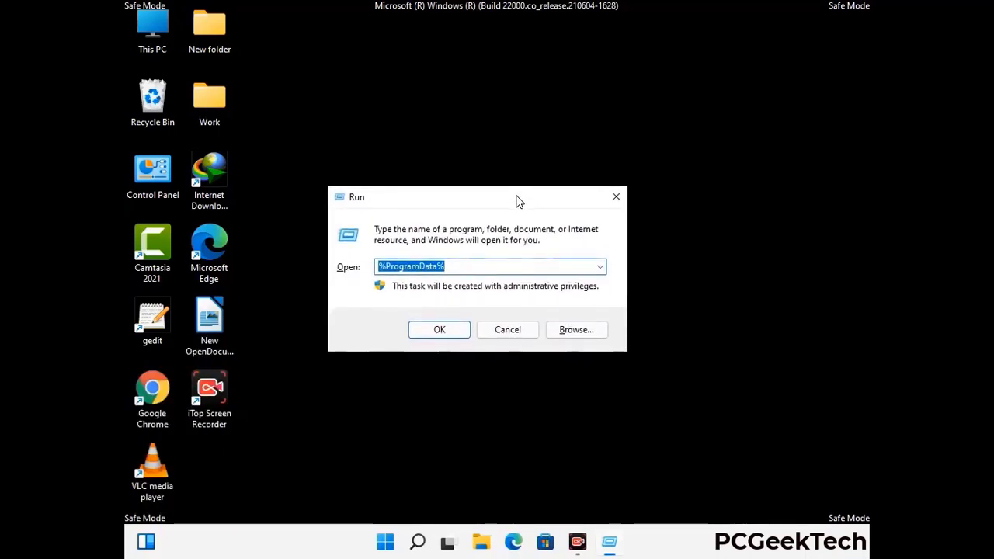
type("%Win")
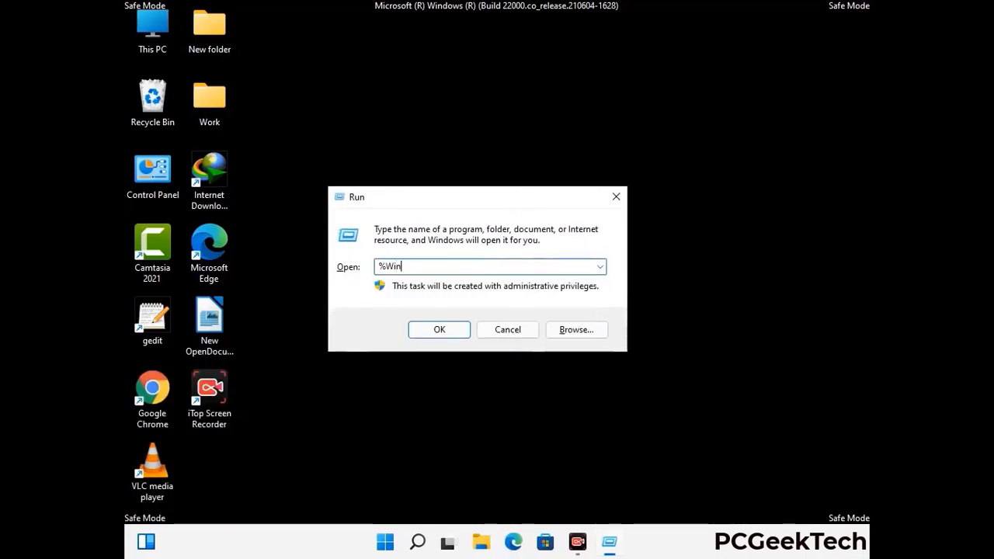
type("Dir%")
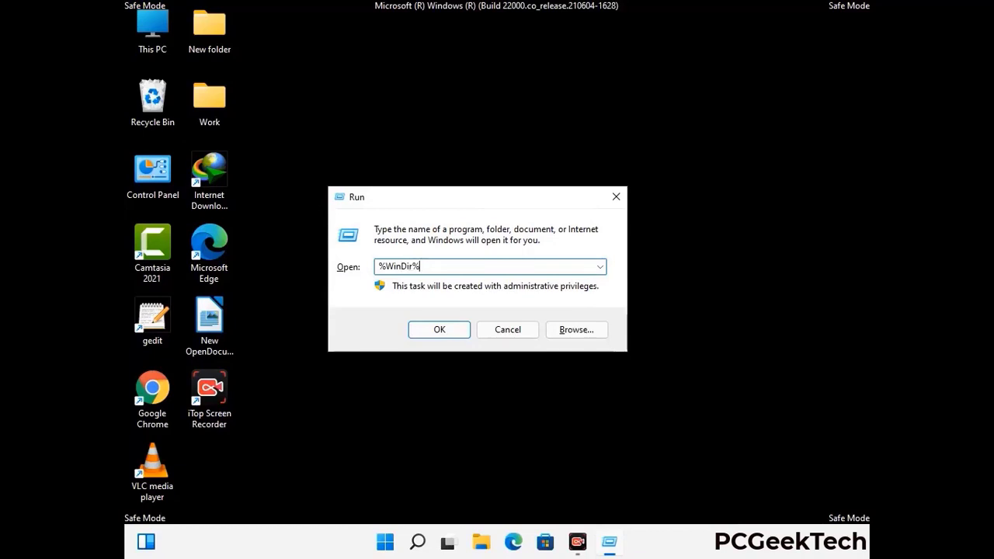
key("Return")
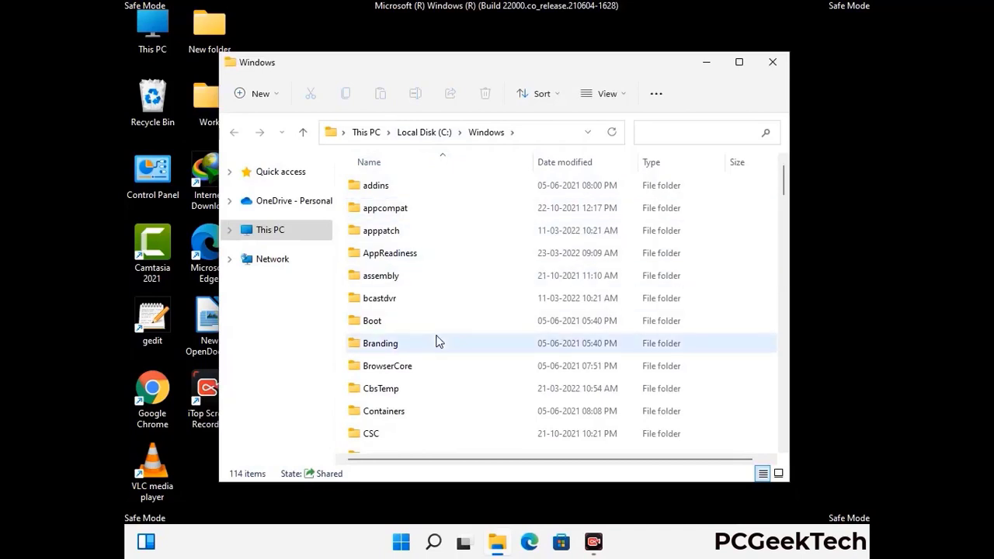
Scroll through the 114 items in C:\Windows, then close the window.
scroll(437, 339, "down", 1)
scroll(437, 344, "down", 3)
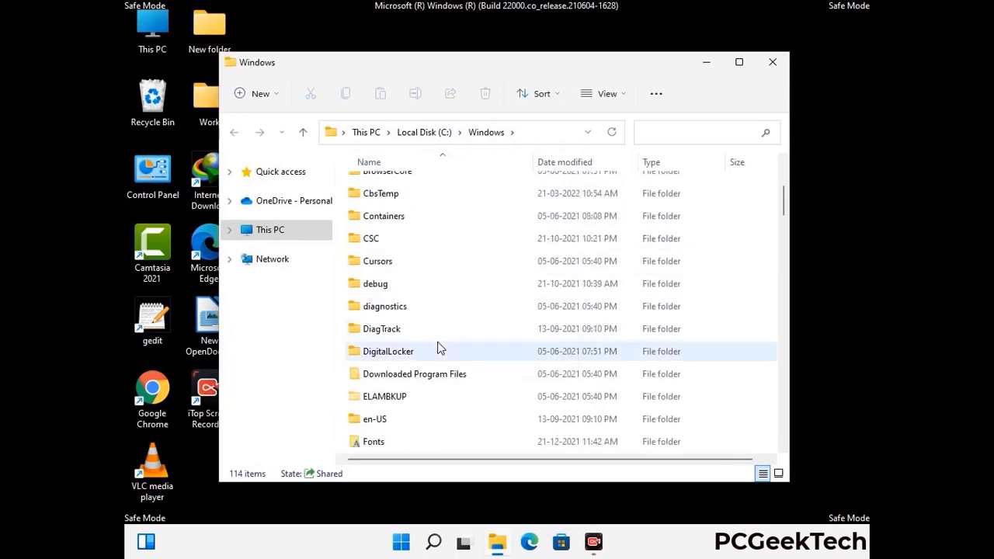
scroll(437, 349, "down", 5)
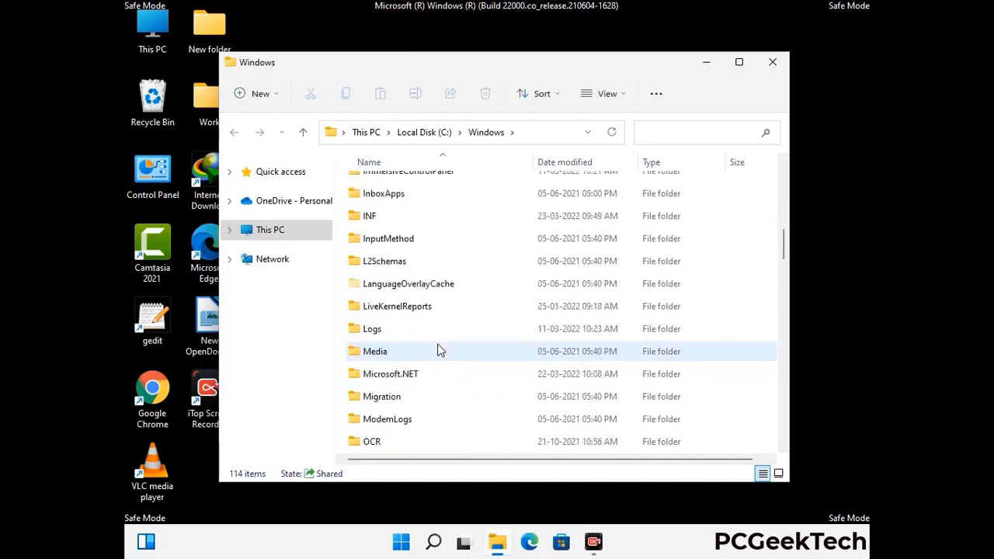
scroll(437, 351, "down", 1)
scroll(437, 351, "down", 8)
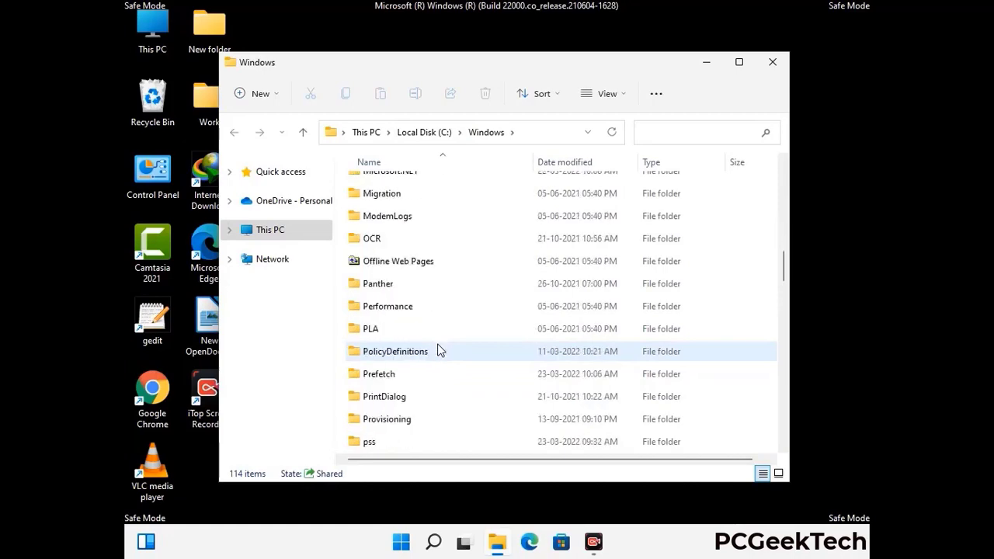
scroll(437, 351, "down", 6)
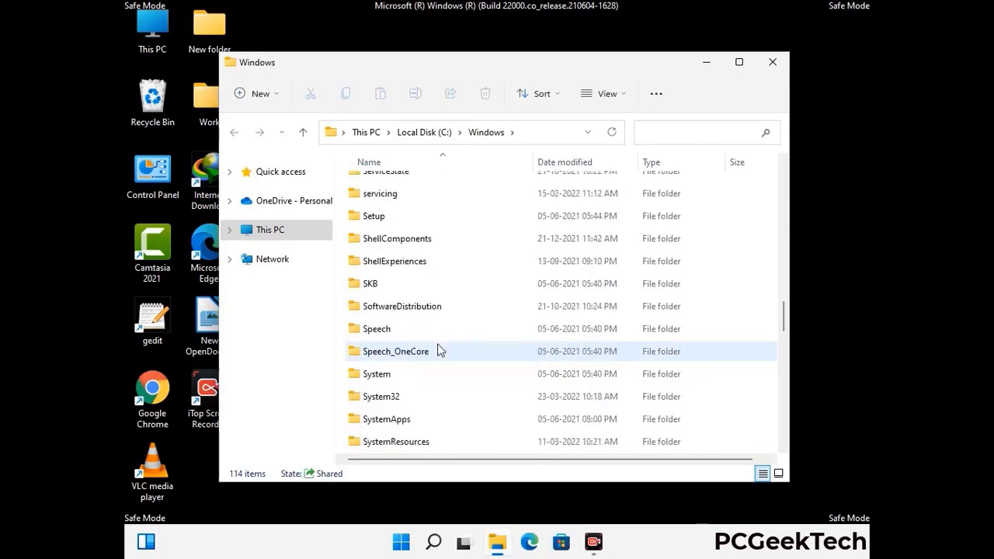
scroll(437, 351, "down", 2)
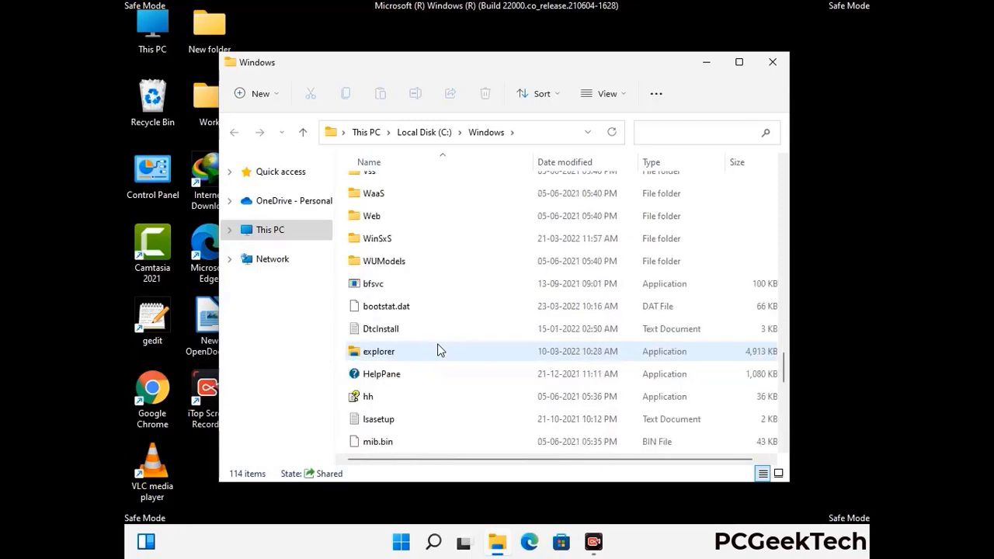
scroll(437, 351, "down", 7)
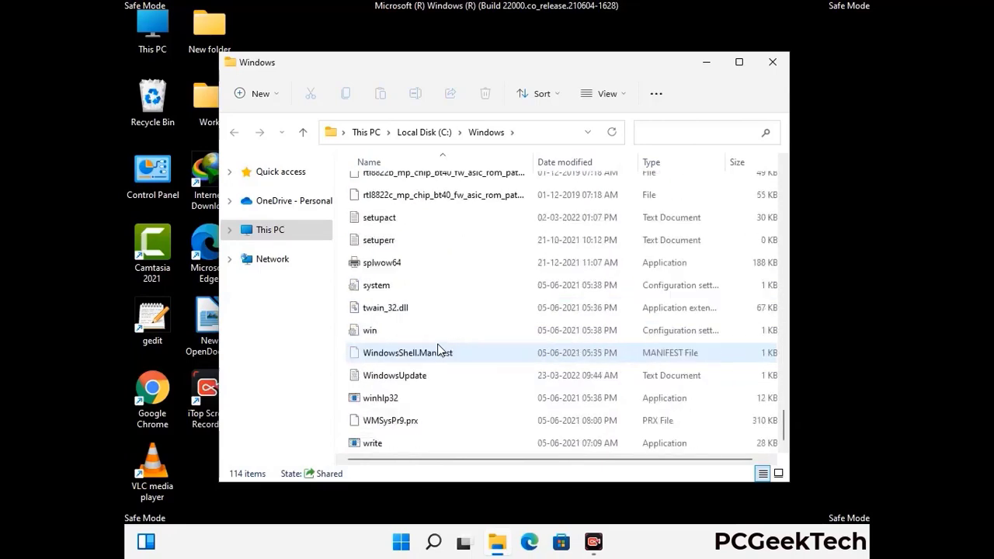
scroll(437, 351, "up", 8)
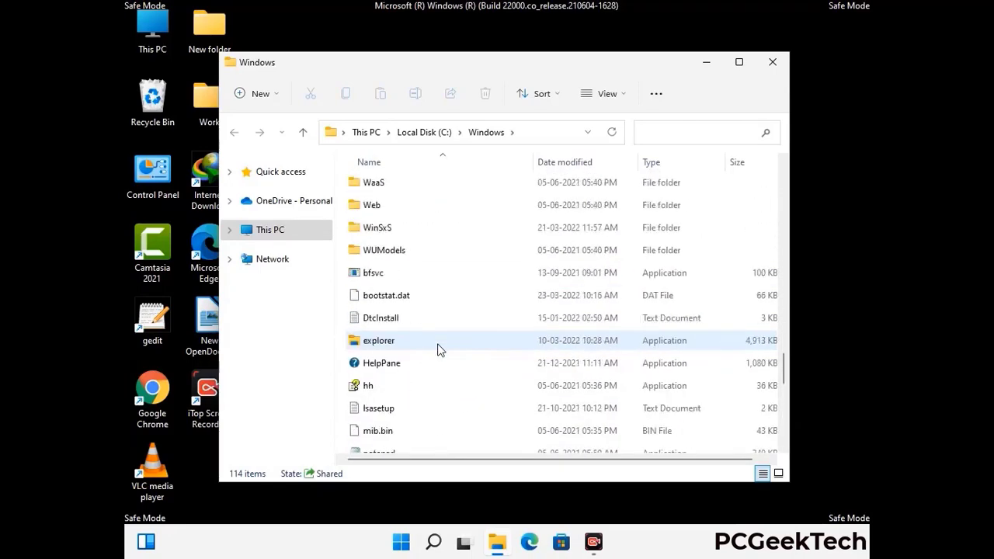
scroll(437, 351, "up", 4)
scroll(438, 350, "up", 3)
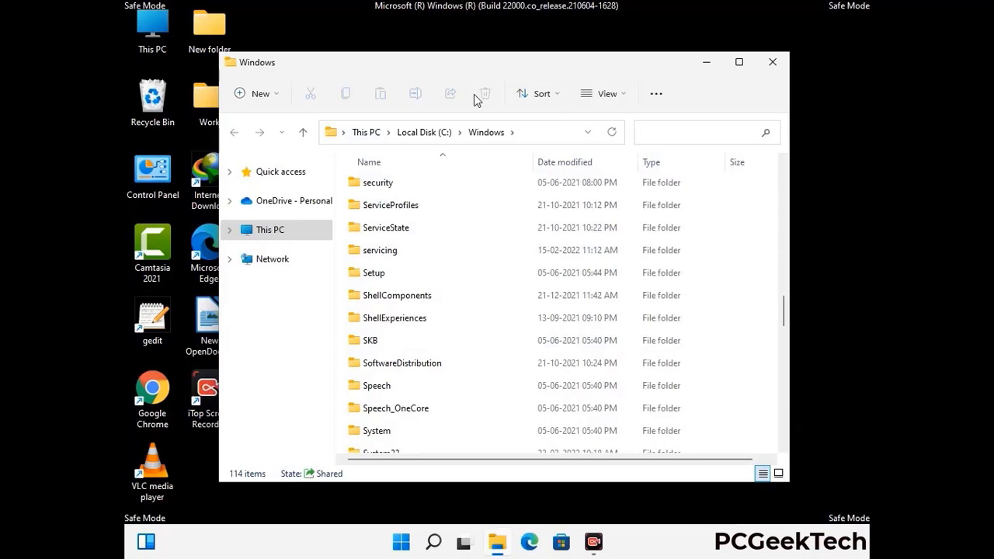
left_click(775, 63)
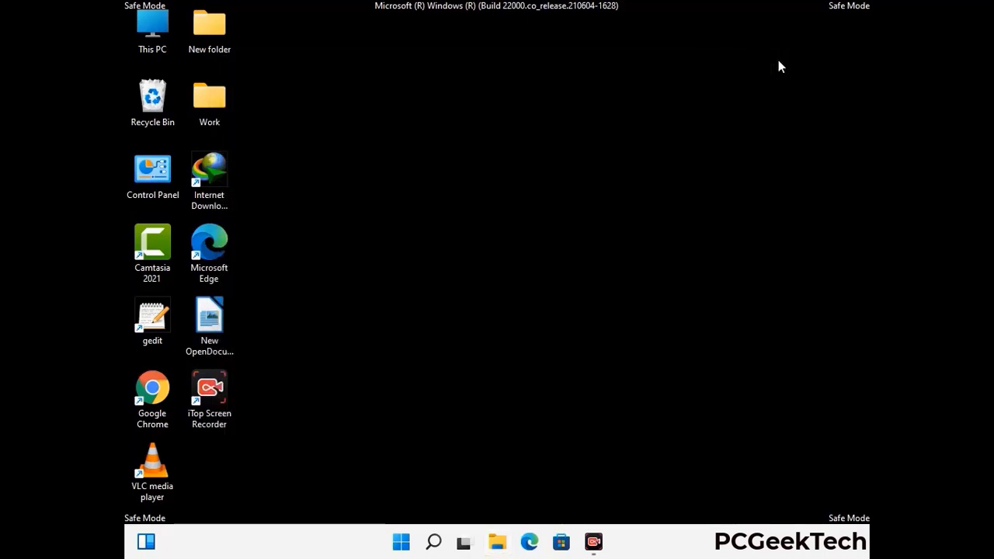
Run %temp% to open the user's Temp folder.
key("super+r")
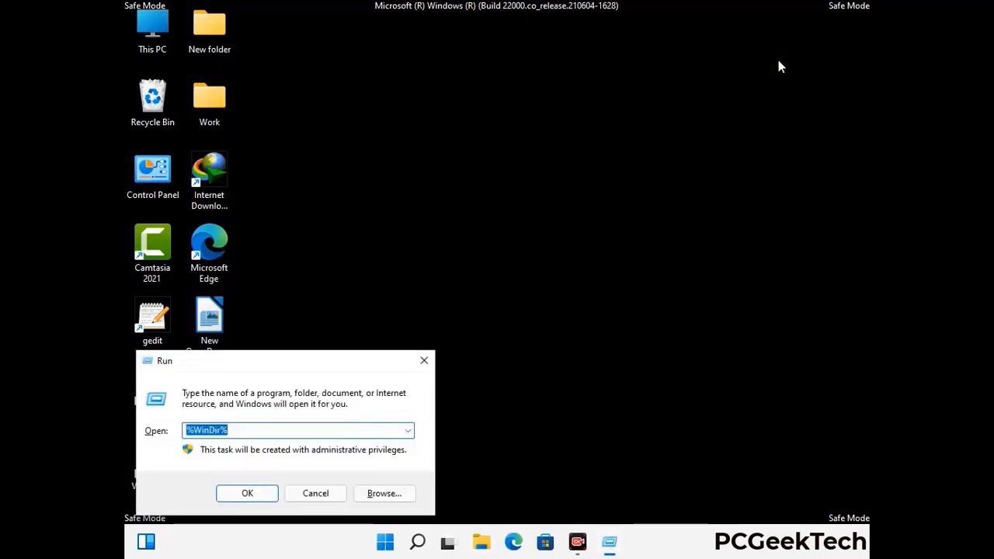
left_click_drag(329, 366, 563, 134)
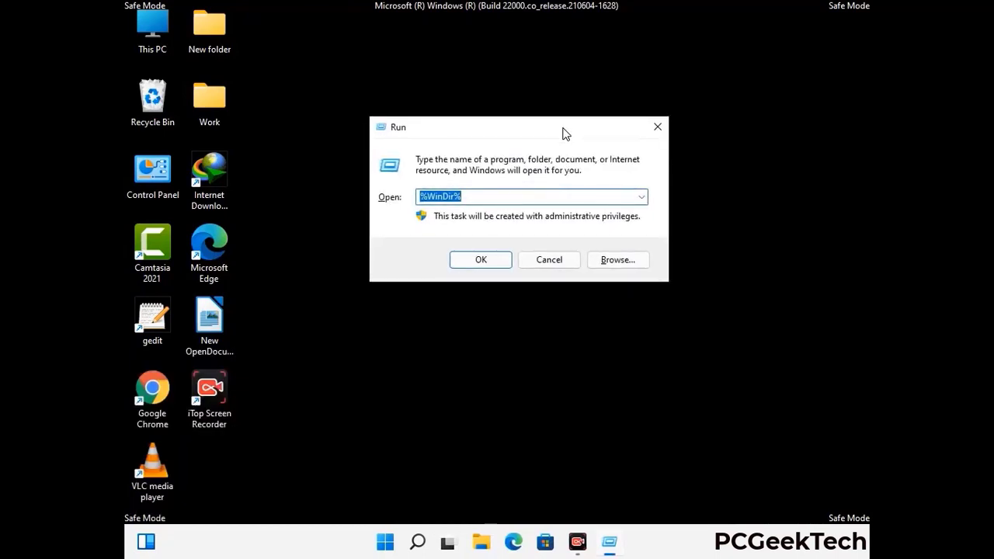
type("%temp")
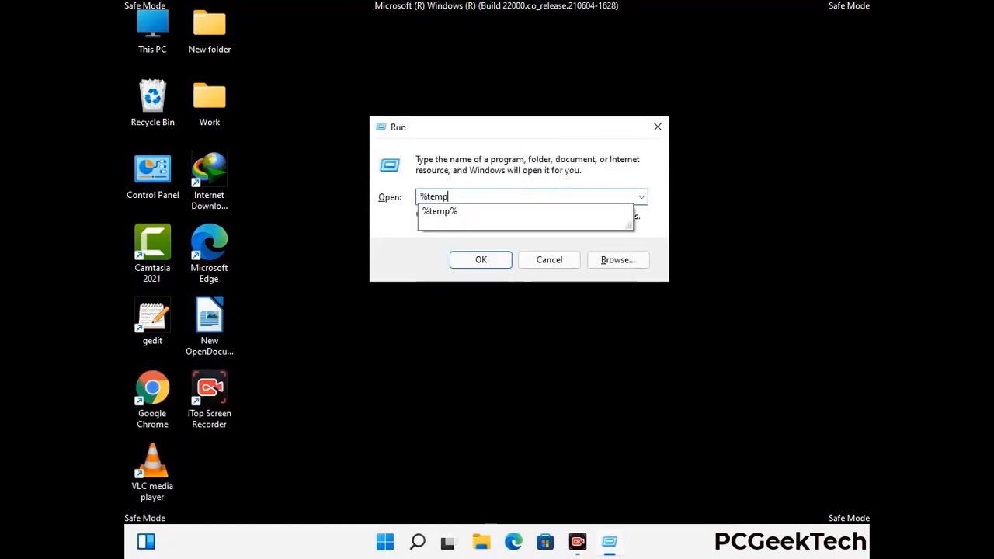
type("%")
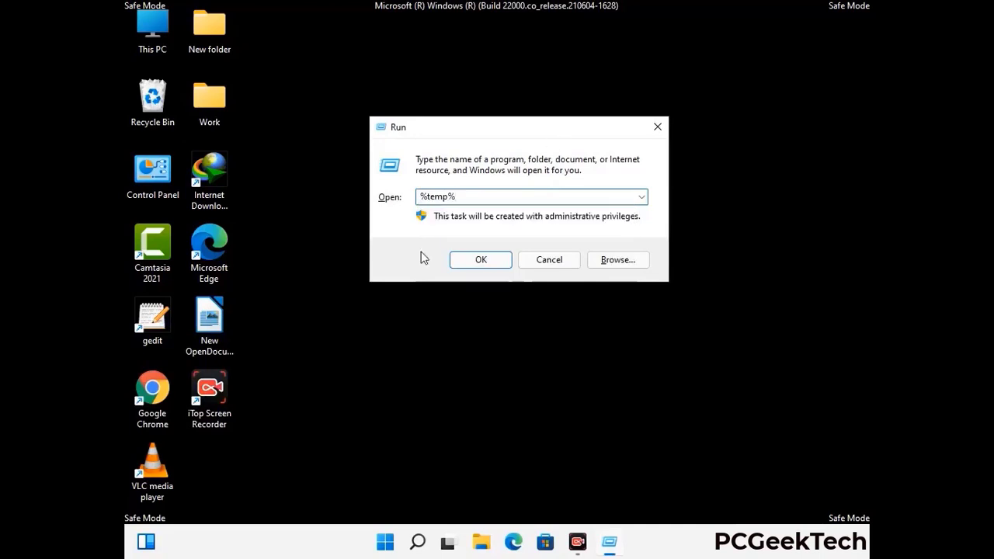
left_click(481, 260)
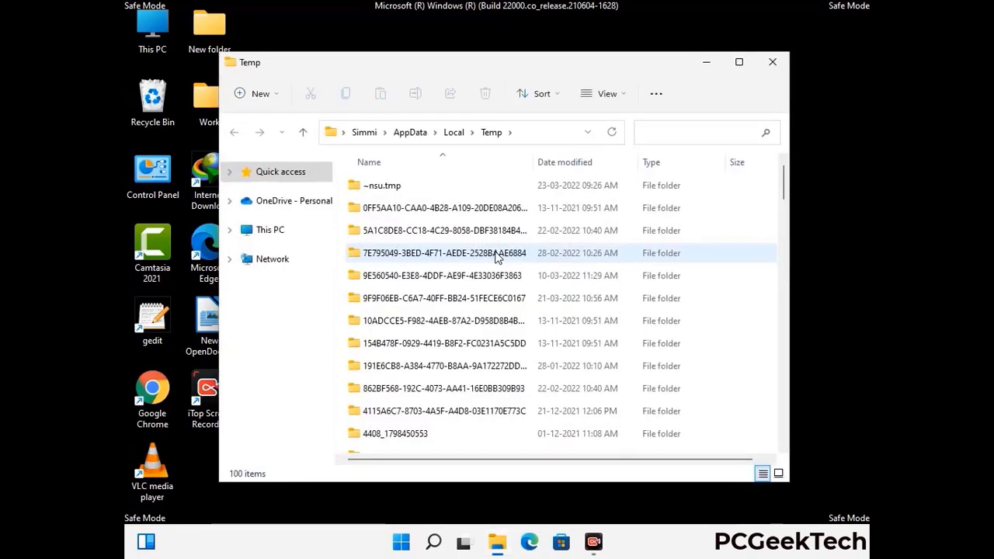
Select all 100 Temp items with Ctrl+A, delete them, and close the window.
left_click(450, 299)
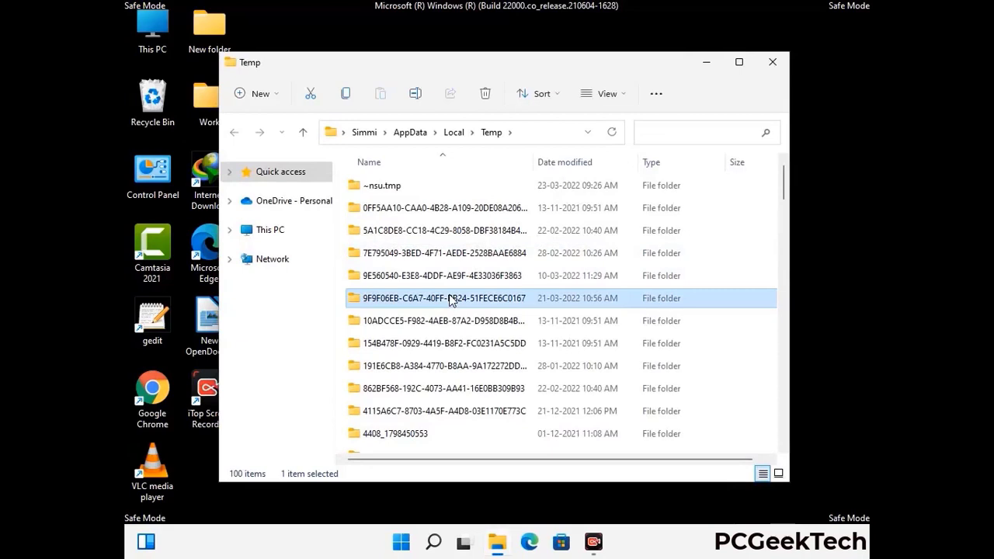
key("ctrl+a")
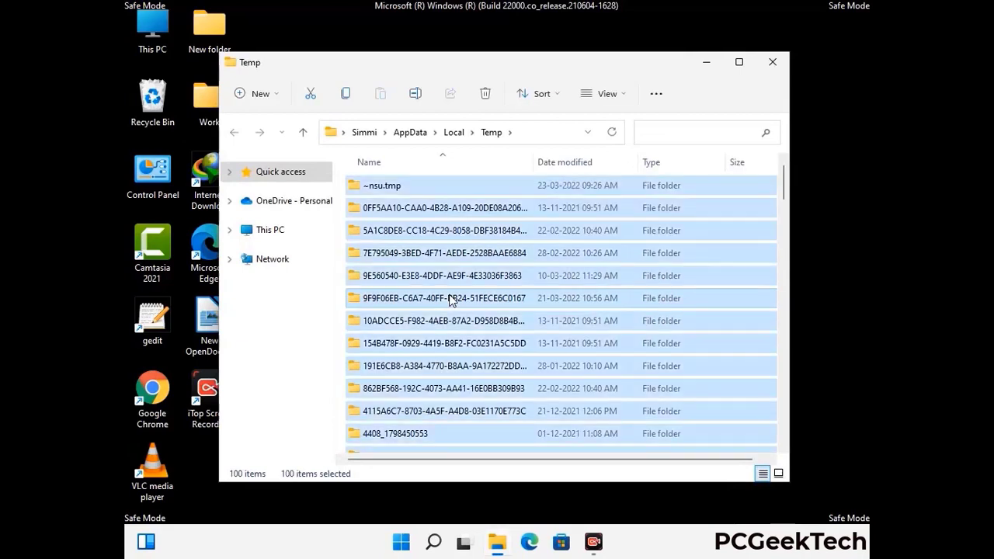
left_click(487, 94)
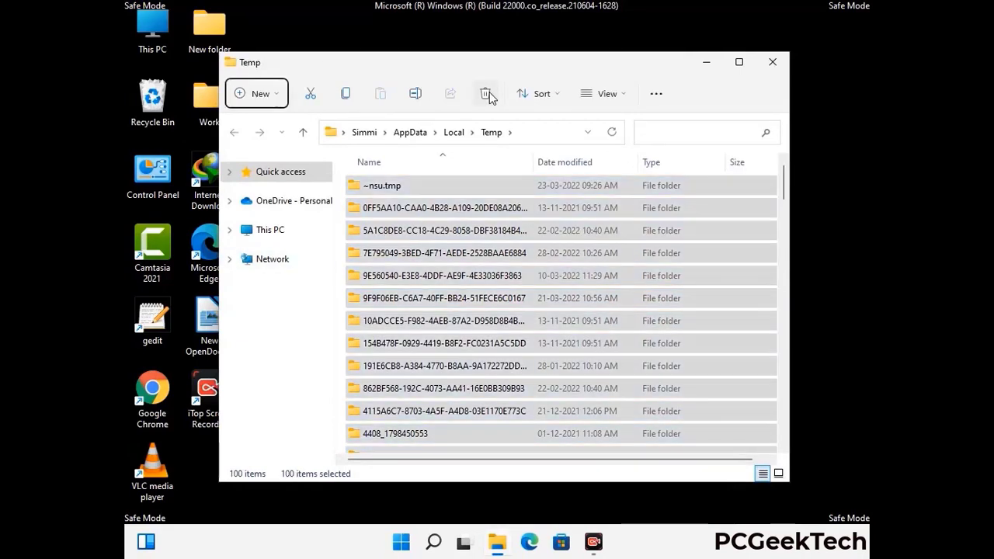
left_click(773, 61)
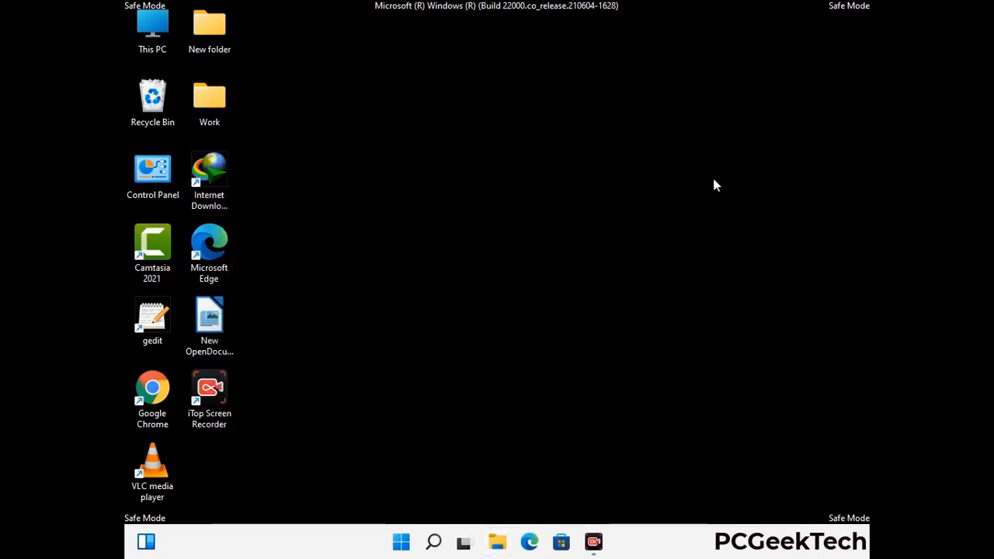
Run temp to open the C:\Windows\Temp folder.
key("super+r")
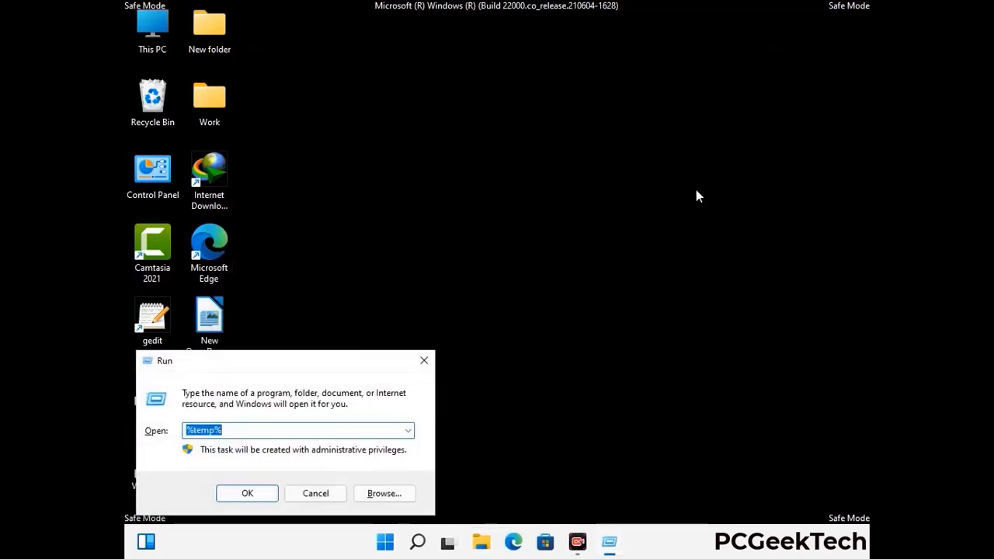
left_click_drag(344, 359, 568, 144)
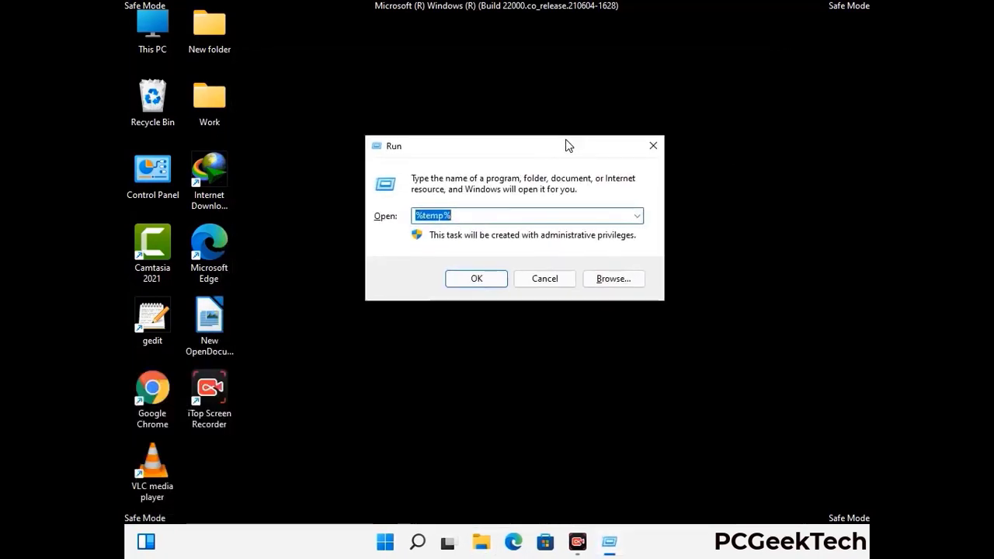
type("temp")
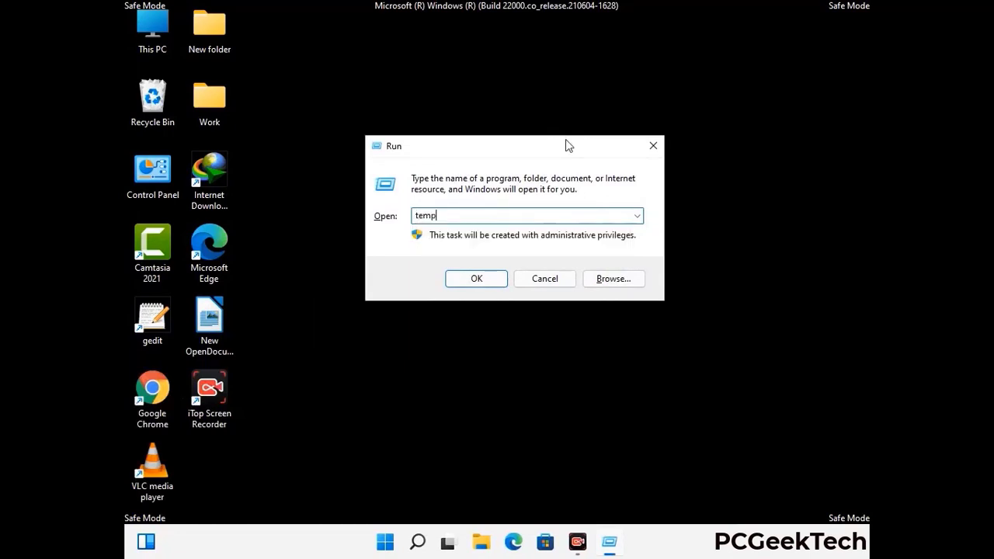
key("Return")
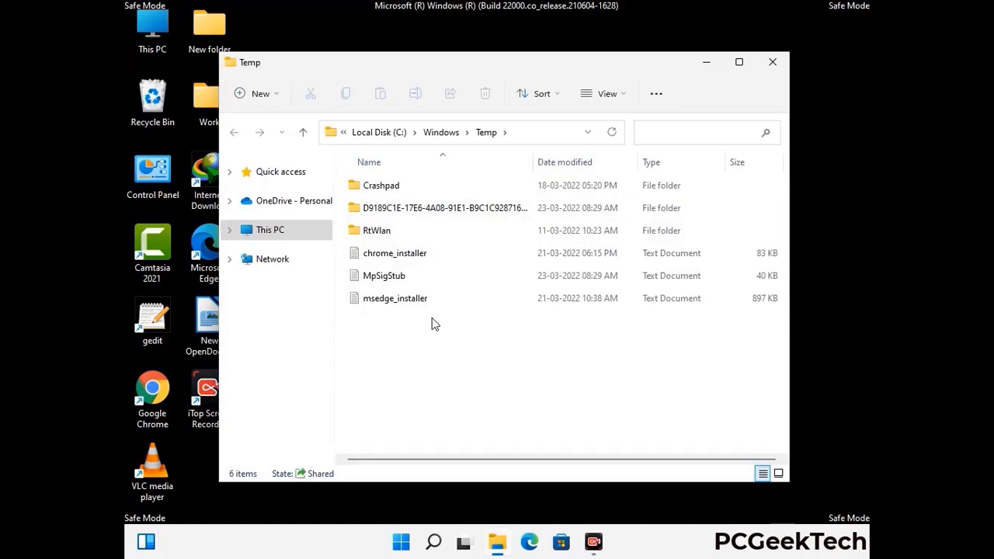
Select and delete all six items, then close the window.
key("ctrl+a")
left_click(486, 93)
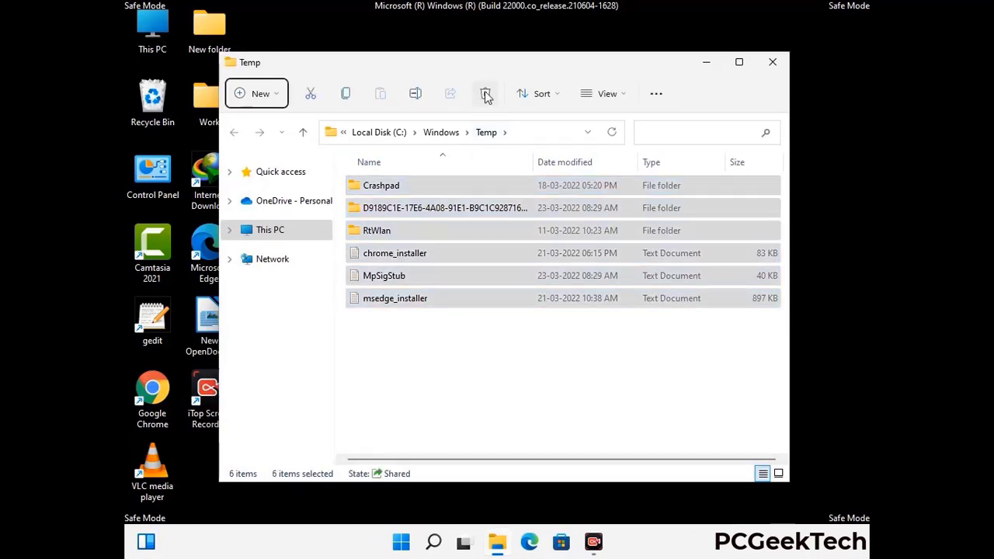
left_click(777, 65)
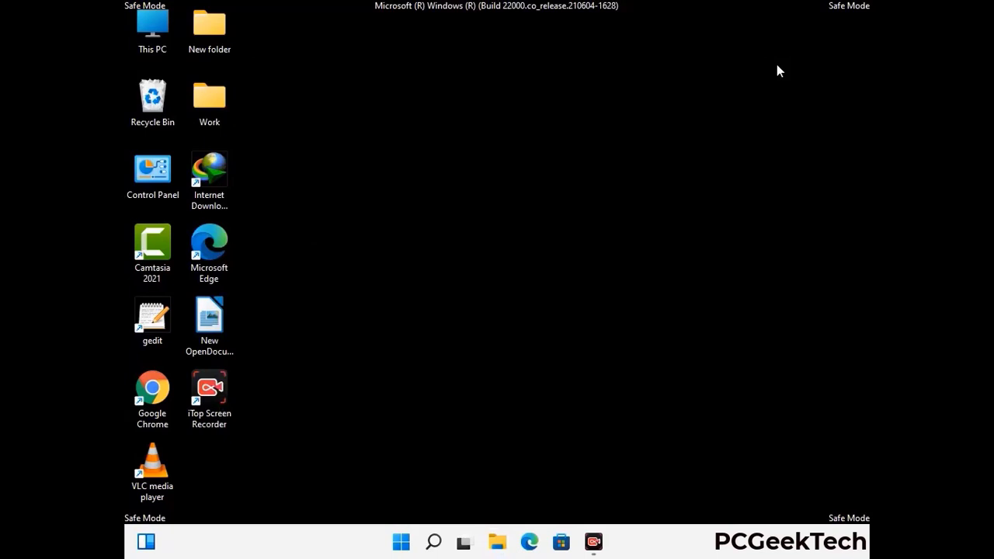
Launch Registry Editor with regedit from the Run prompt.
key("super+r")
left_click_drag(303, 362, 517, 127)
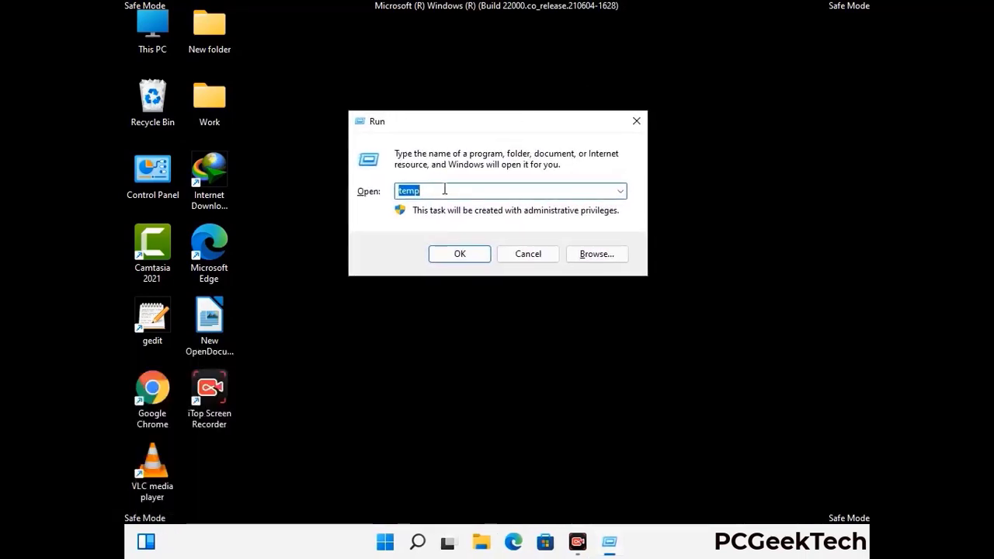
type("regedi")
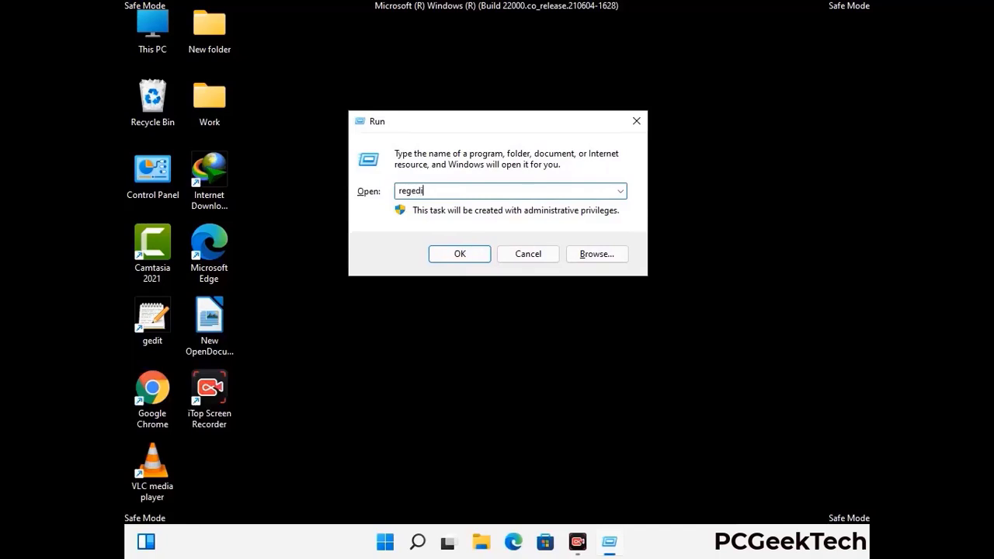
type("t")
key("Return")
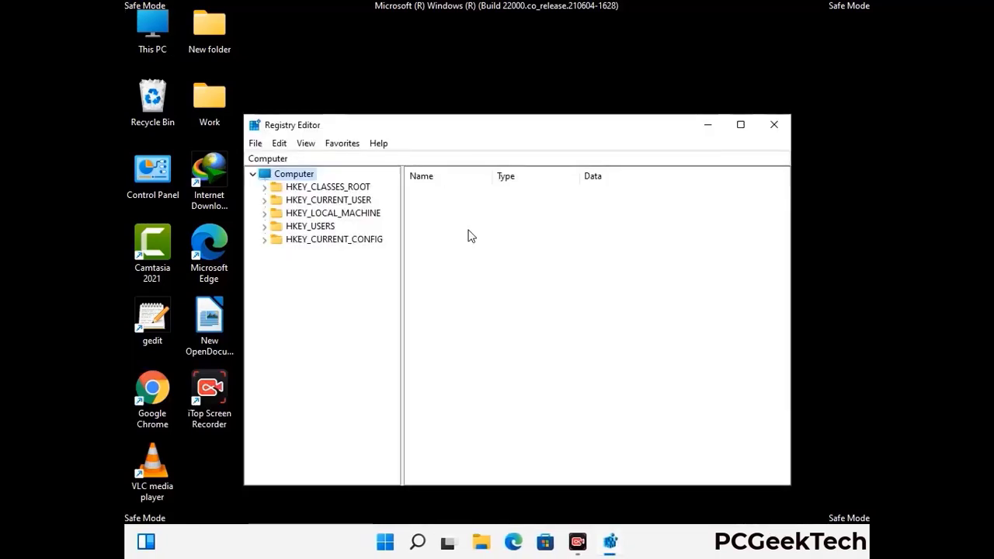
Expand HKEY_CURRENT_USER > Software > Microsoft in the registry tree.
left_click(264, 200)
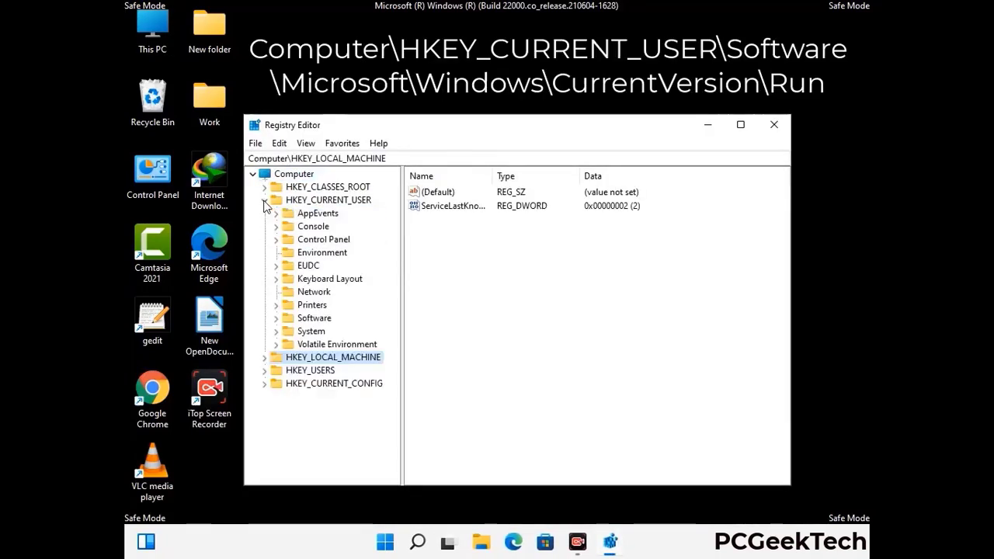
left_click(311, 319)
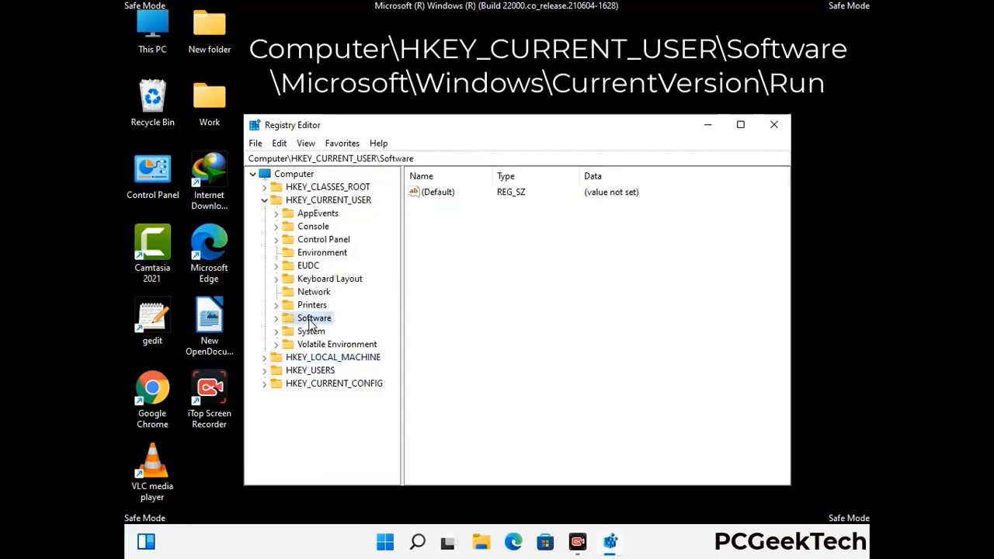
left_click(276, 319)
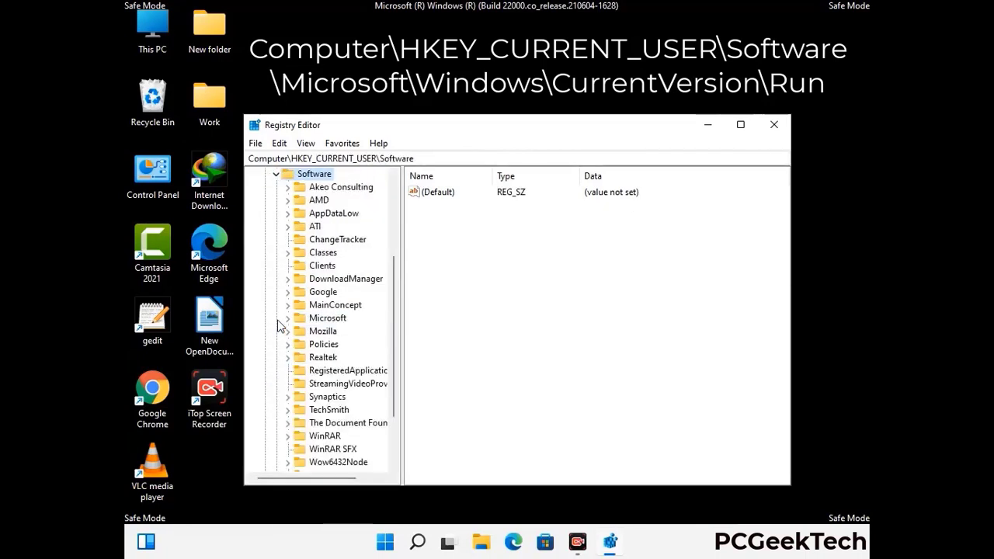
double_click(326, 320)
Open Windows > CurrentVersion under Microsoft to reveal its Run subkey.
scroll(359, 339, "down", 2)
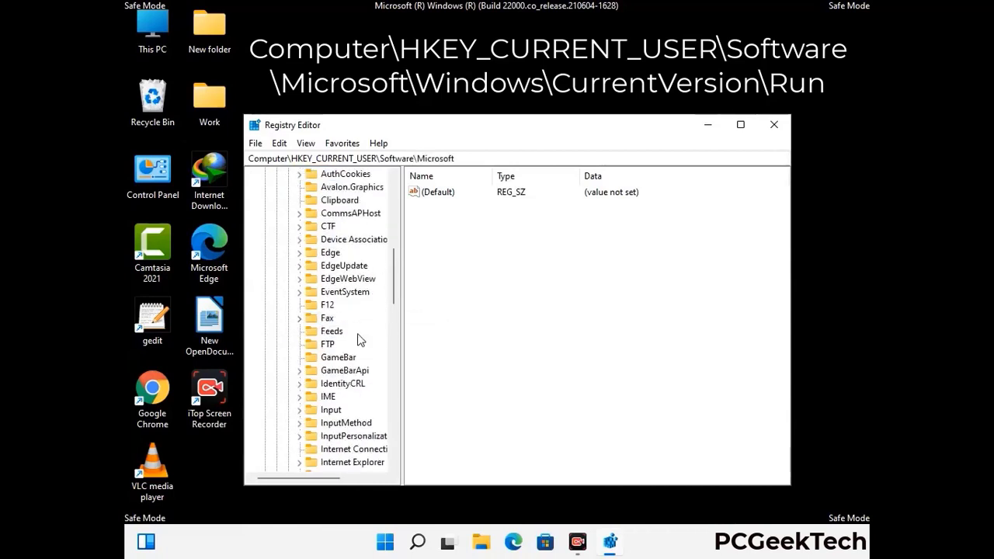
scroll(360, 339, "down", 2)
scroll(360, 340, "down", 1)
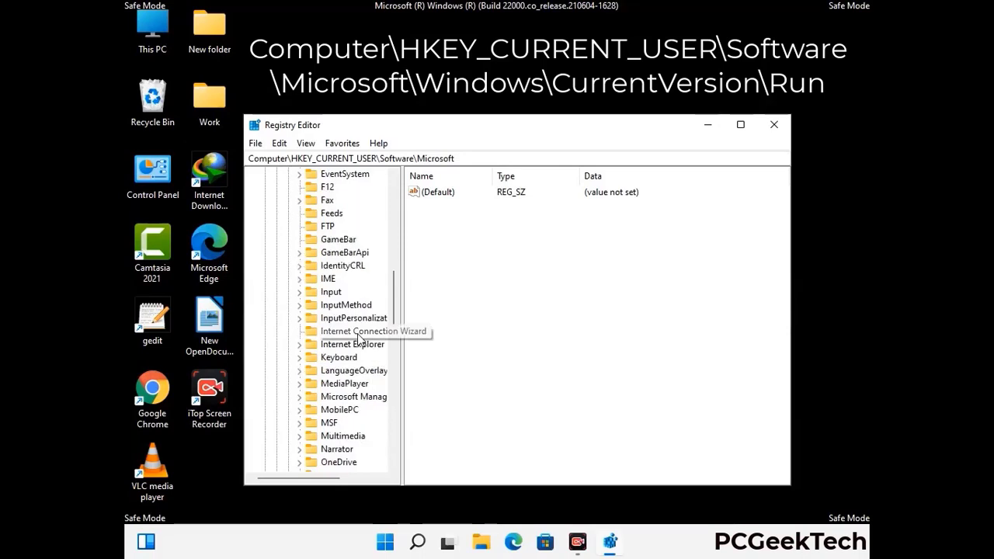
scroll(360, 339, "down", 2)
scroll(360, 339, "down", 7)
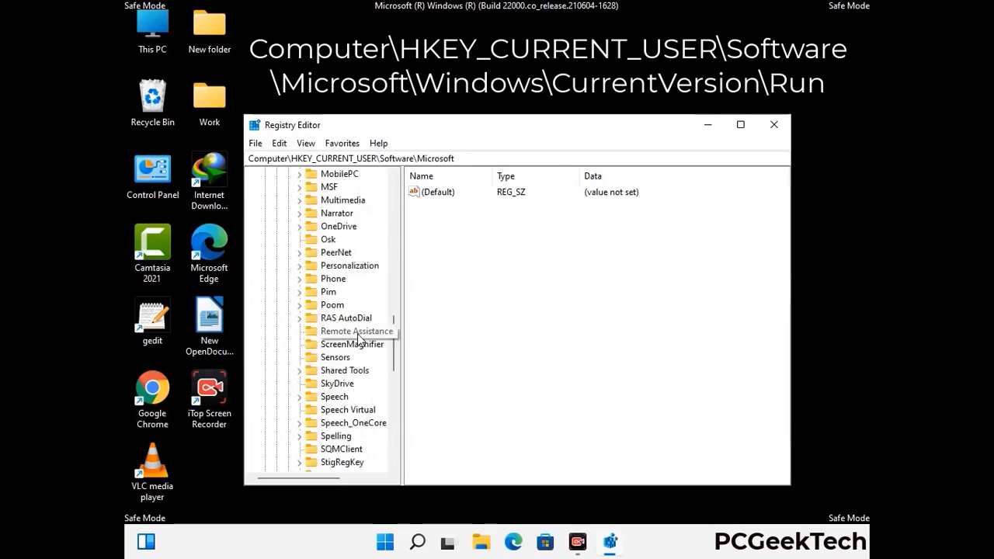
scroll(359, 339, "down", 2)
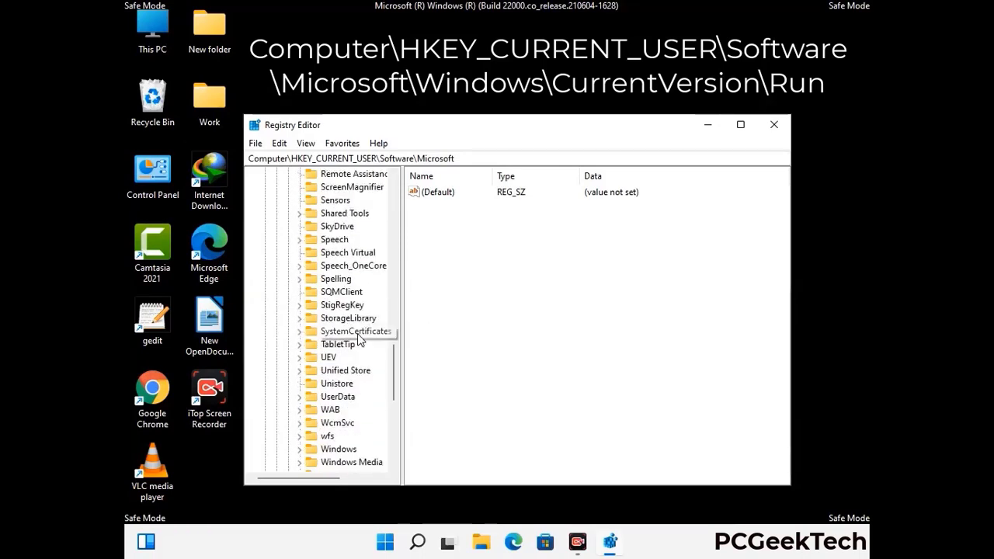
scroll(359, 340, "down", 1)
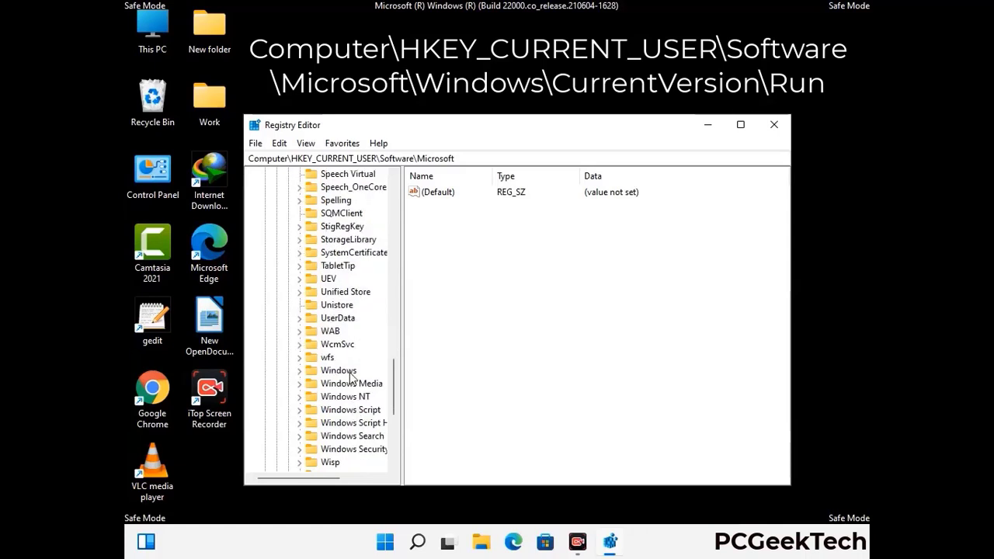
double_click(353, 370)
double_click(359, 358)
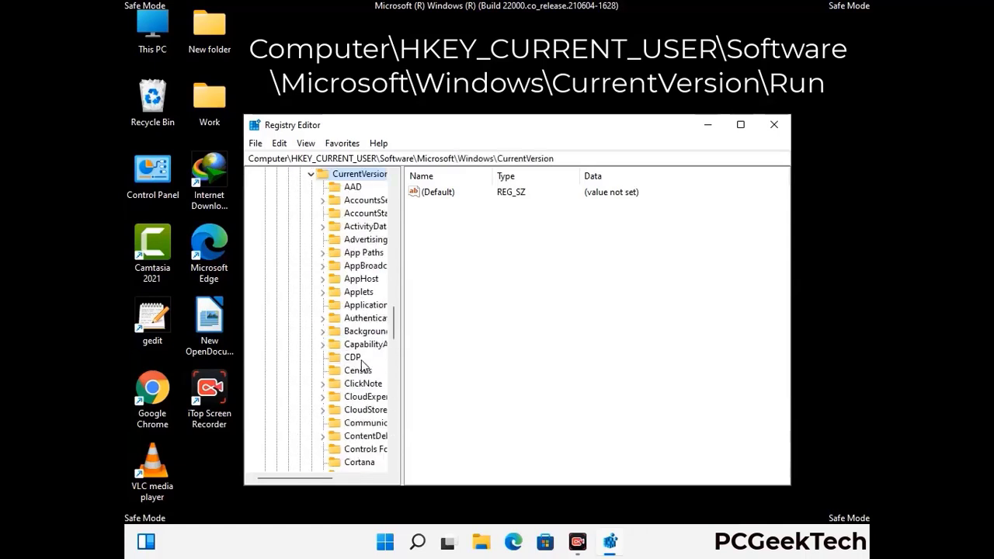
scroll(355, 342, "down", 5)
scroll(356, 339, "down", 3)
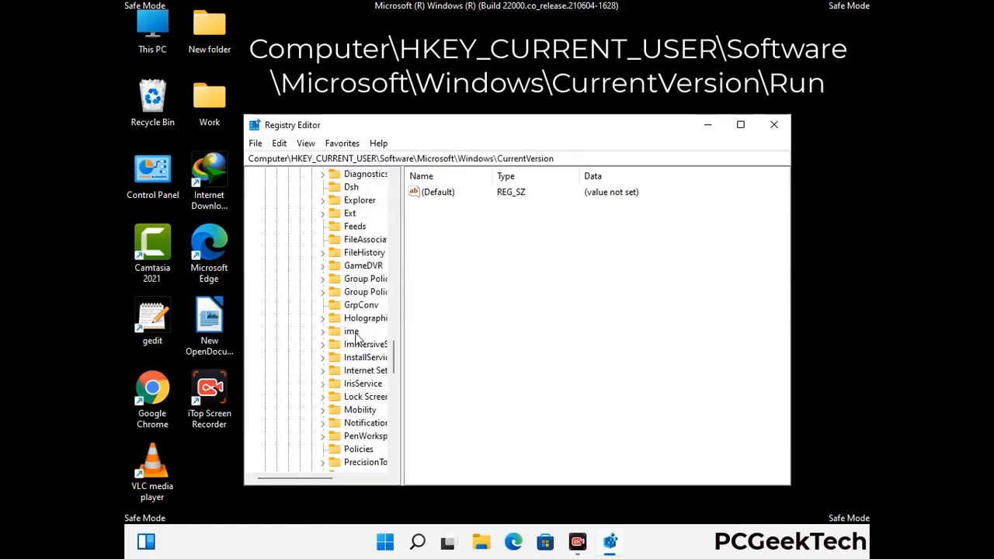
scroll(356, 339, "down", 4)
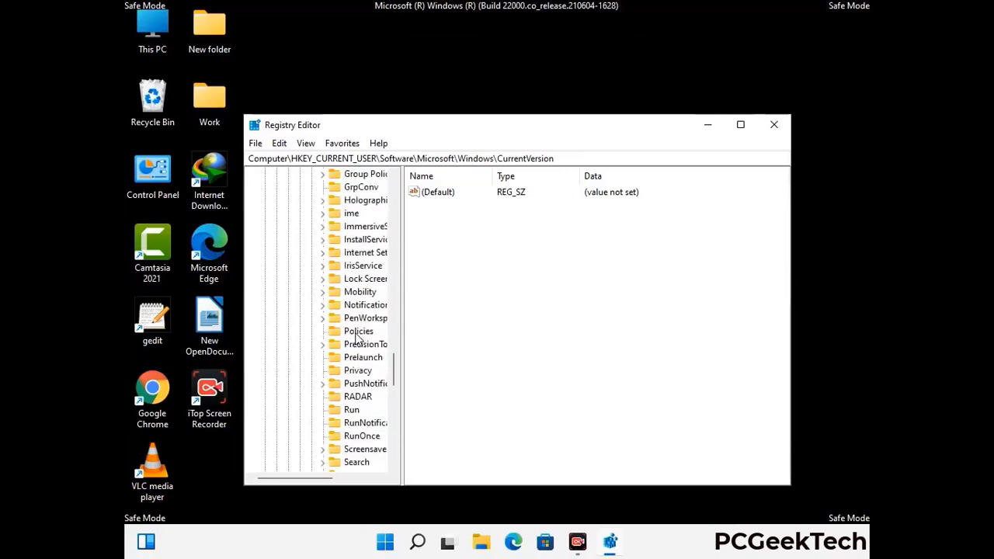
Delete the ScreenRec value from the Run key and confirm the deletion.
left_click(353, 371)
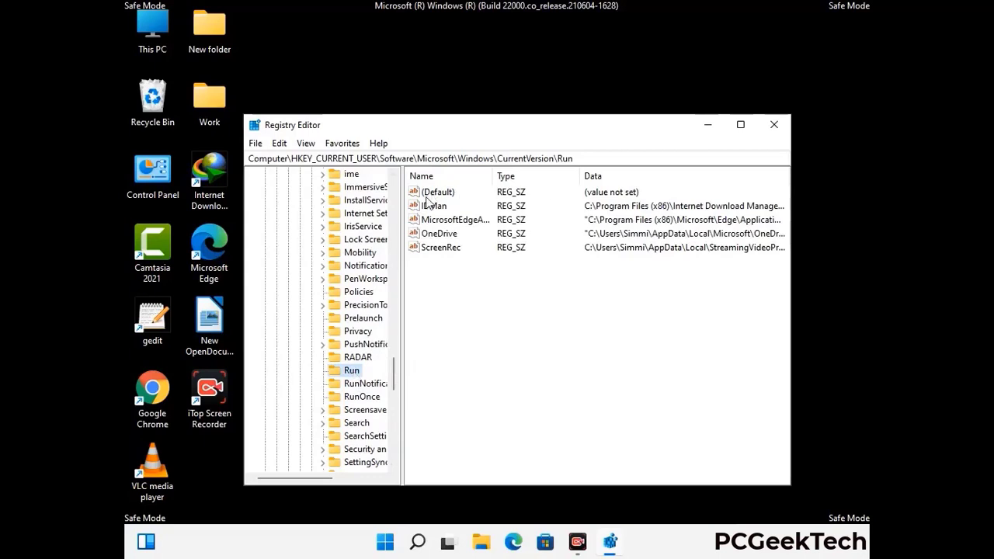
left_click(440, 252)
left_click(505, 257)
left_click(449, 252)
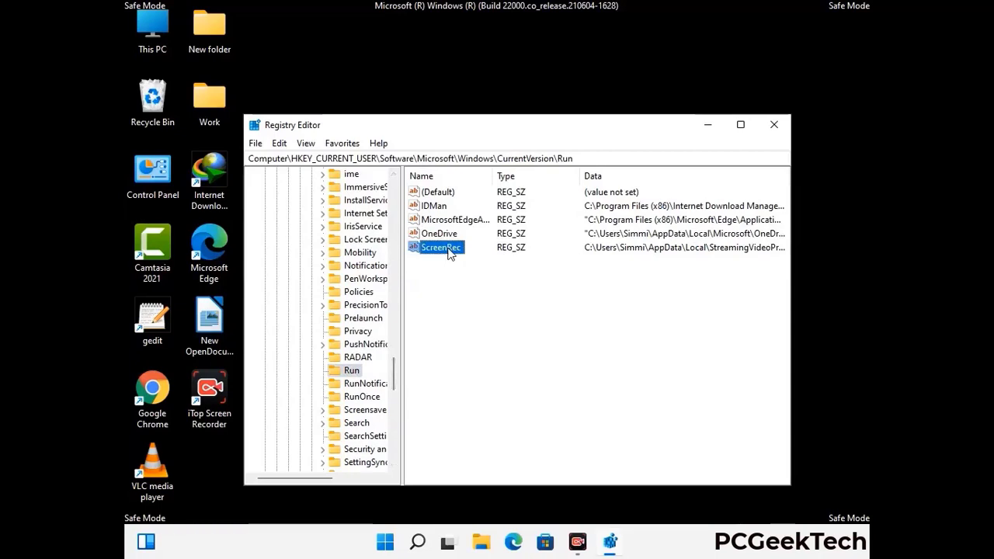
right_click(453, 250)
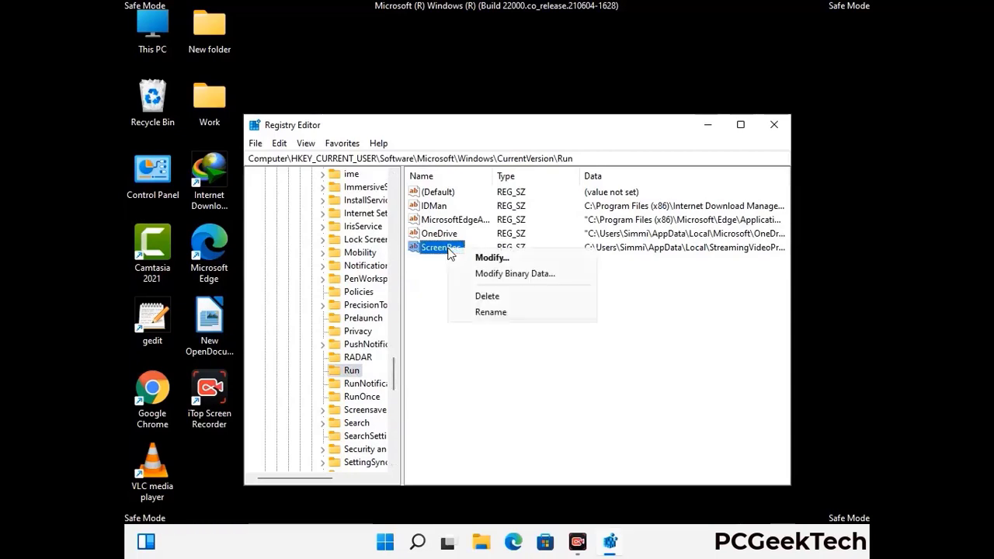
left_click(477, 293)
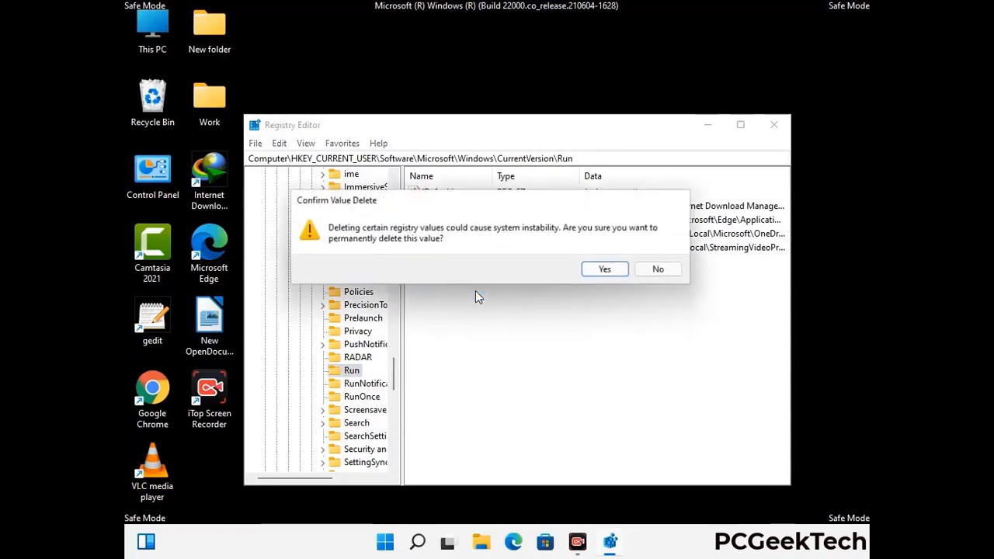
left_click(607, 270)
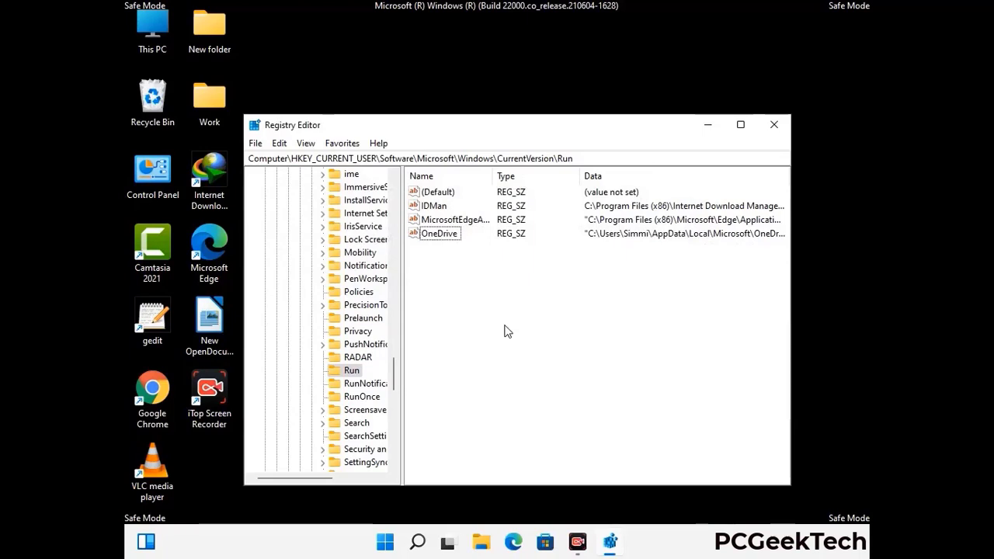
Search the registry for 'Virus Nam', stop the search, and close Registry Editor.
key("ctrl+f")
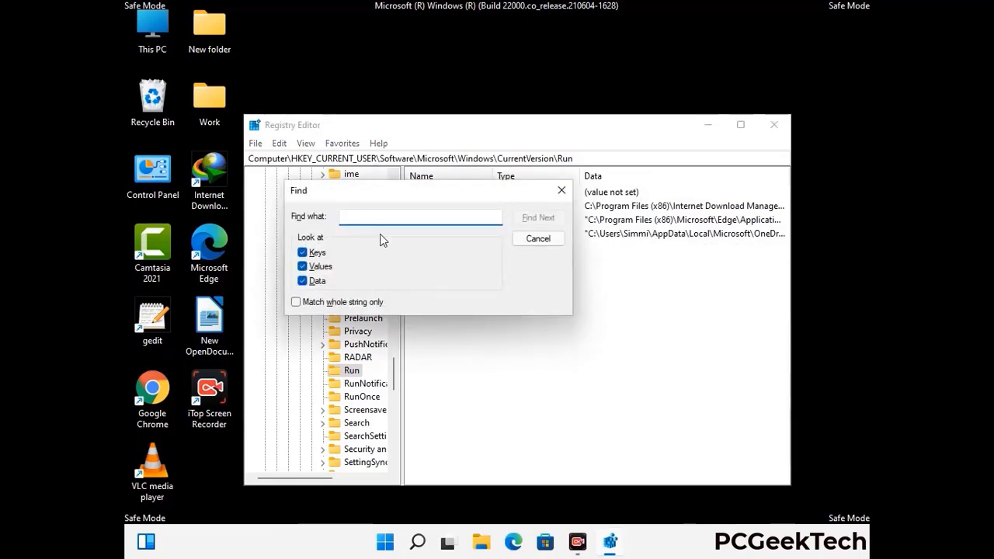
type("Virus Name")
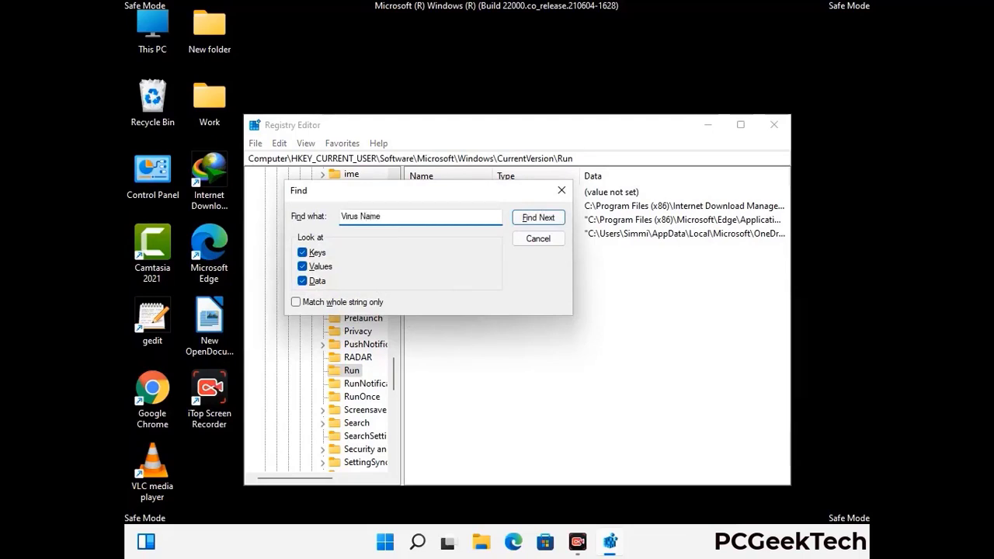
left_click(526, 222)
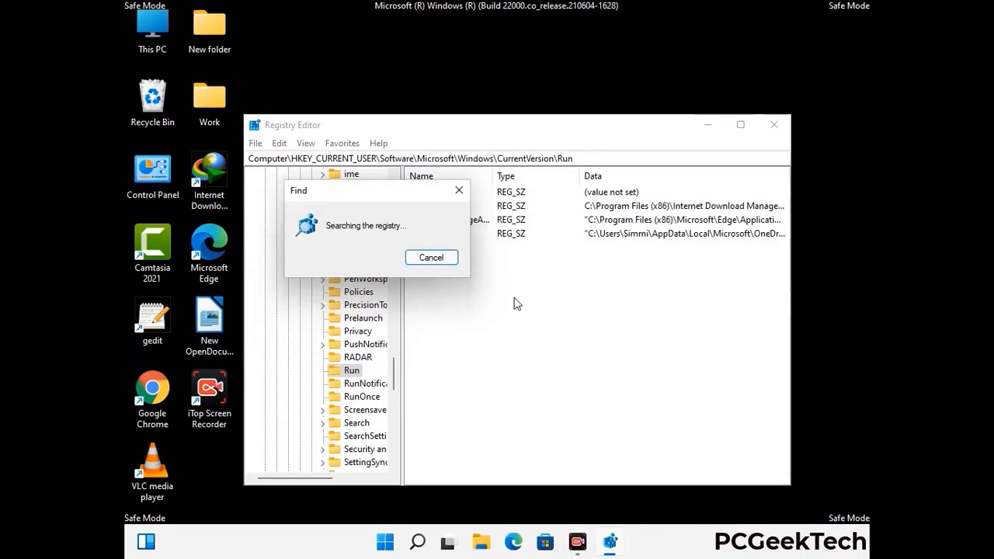
left_click(459, 191)
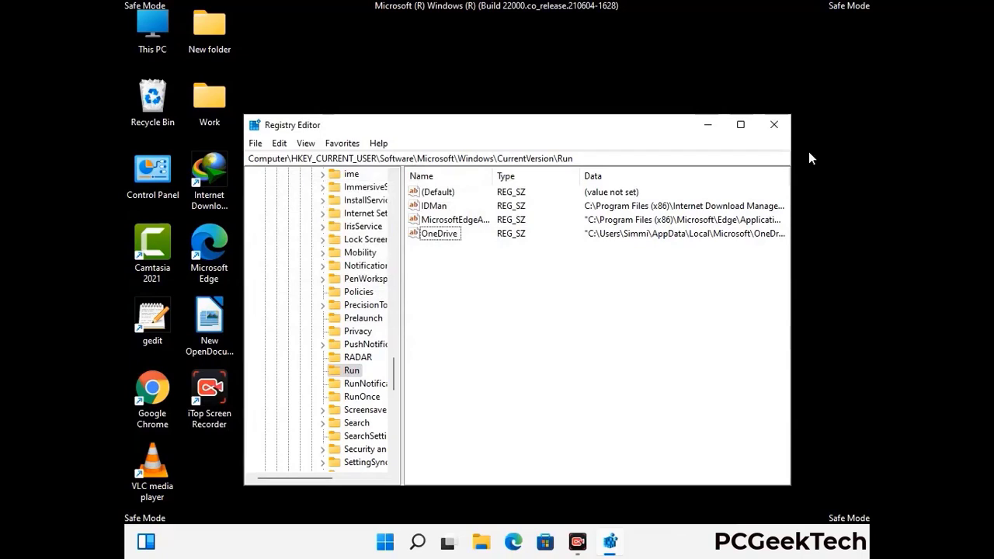
left_click(774, 125)
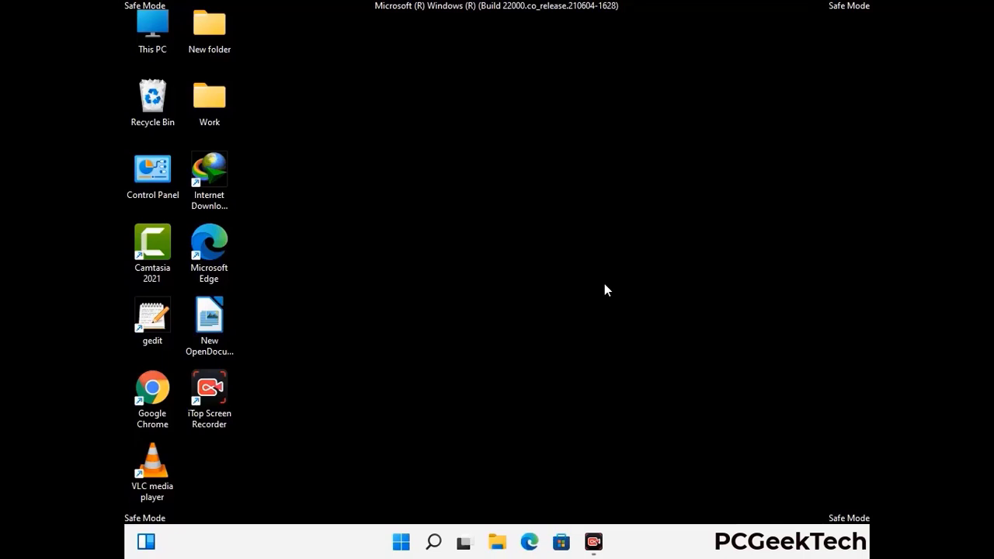
Launch msconfig and clear Safe boot on the Boot tab.
key("super+r")
left_click_drag(289, 362, 509, 156)
type("ms")
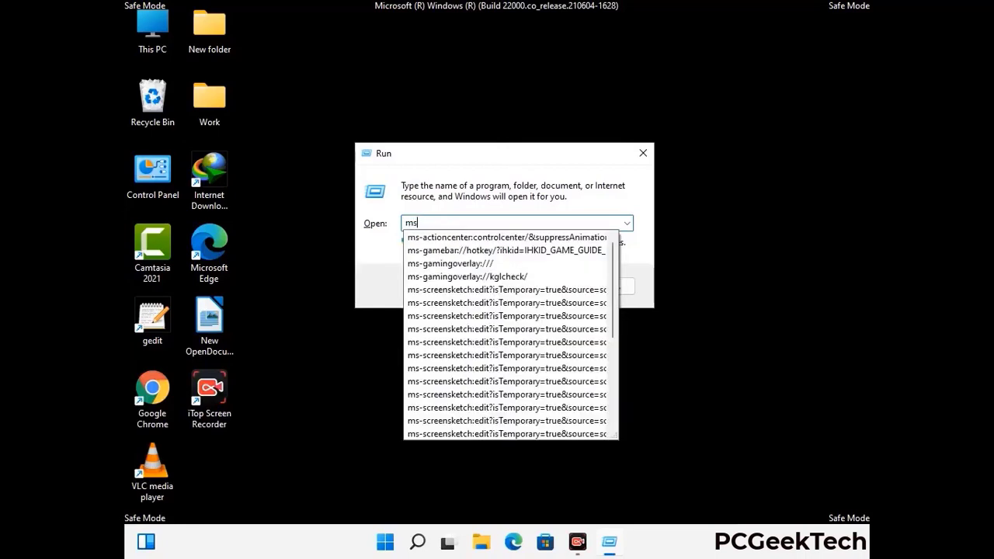
type("config")
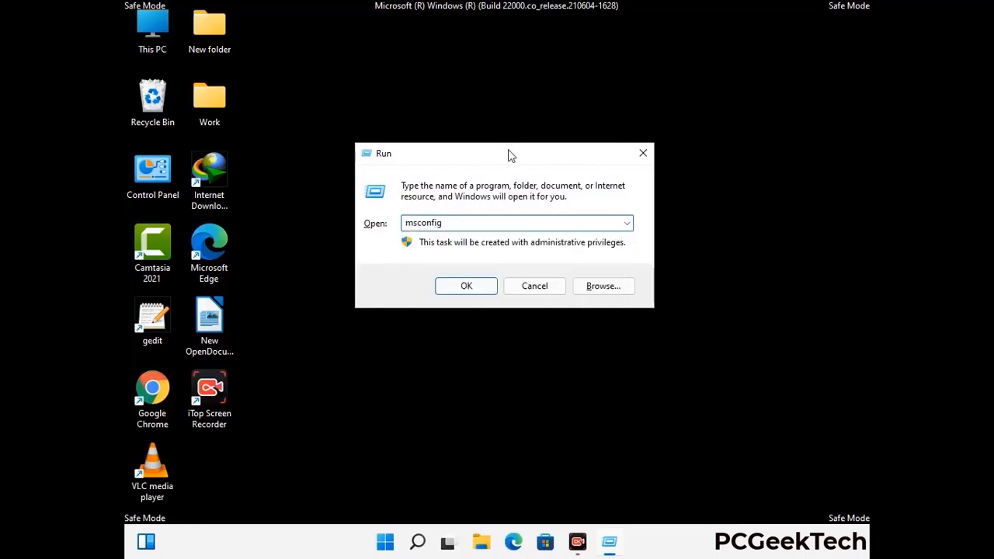
left_click(457, 284)
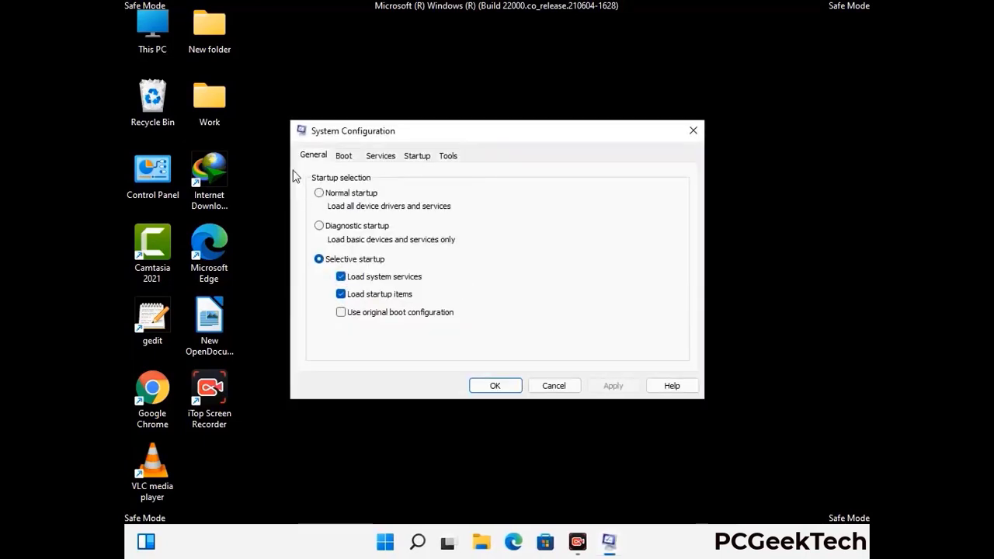
left_click(343, 155)
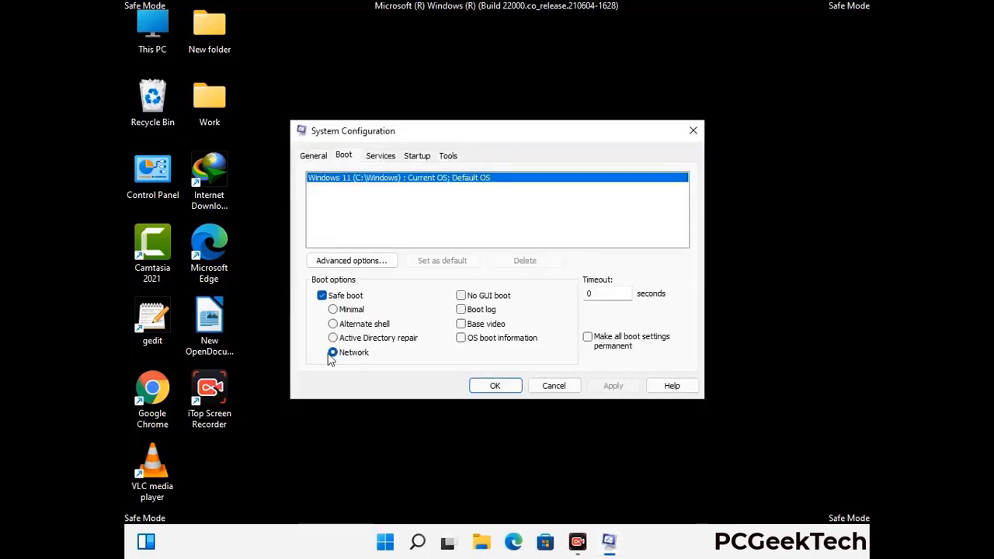
left_click(321, 296)
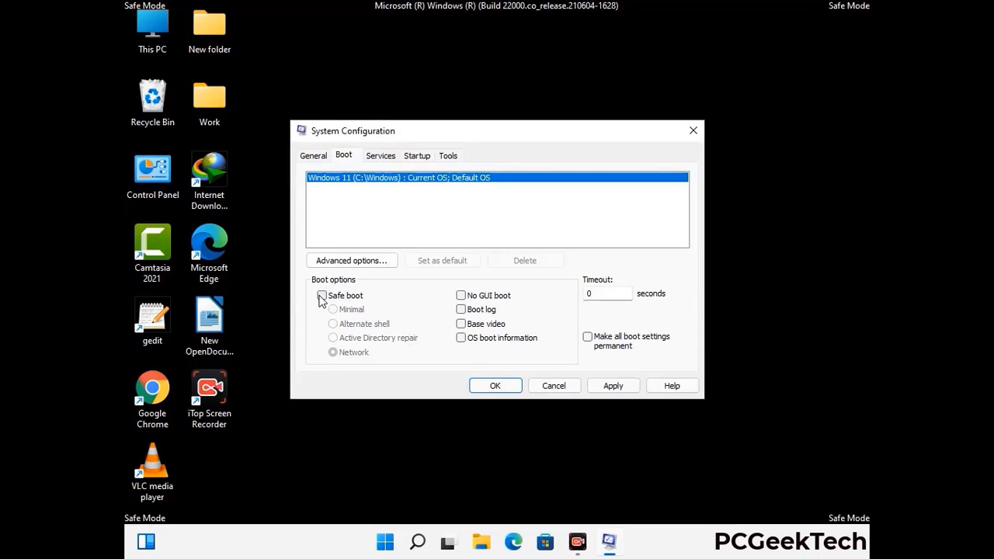